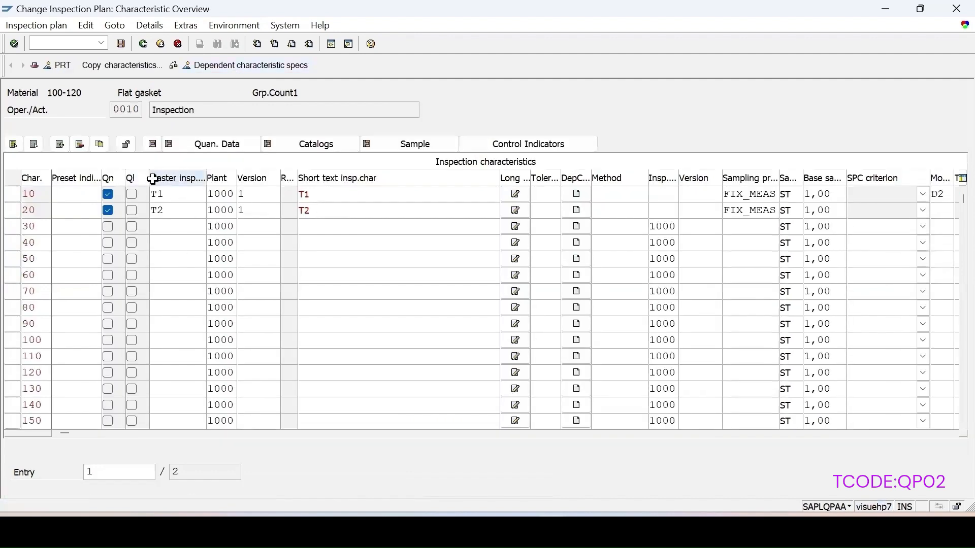
Assign dynamic modification rule DM1 to inspection characteristic 10 (T1) in the inspection plan
left_click(13, 194)
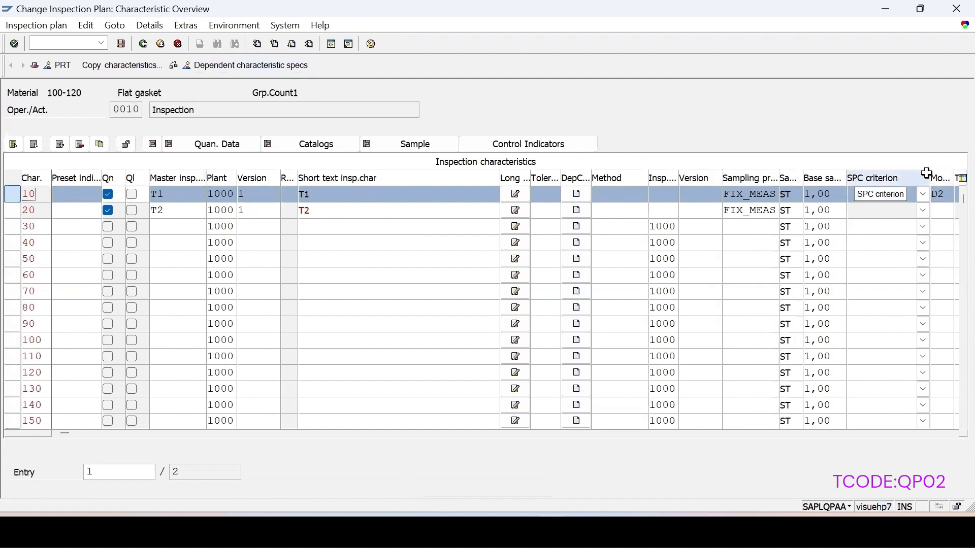
left_click_drag(931, 183, 824, 180)
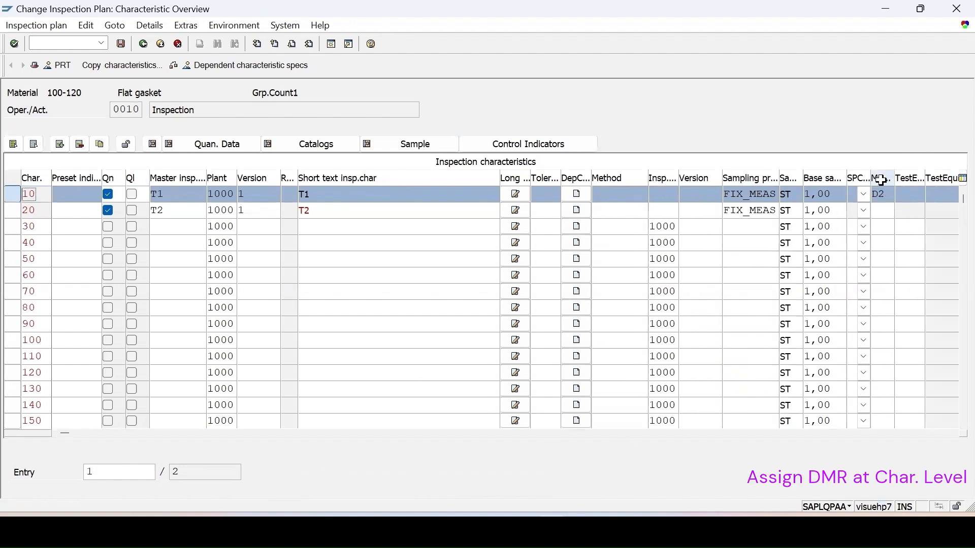
left_click(887, 189)
left_click(910, 193)
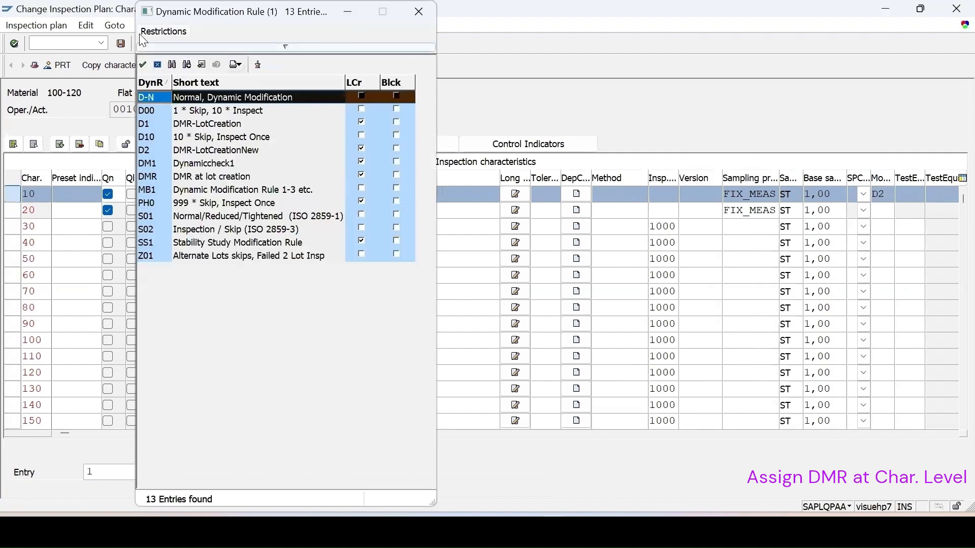
left_click_drag(167, 15, 414, 121)
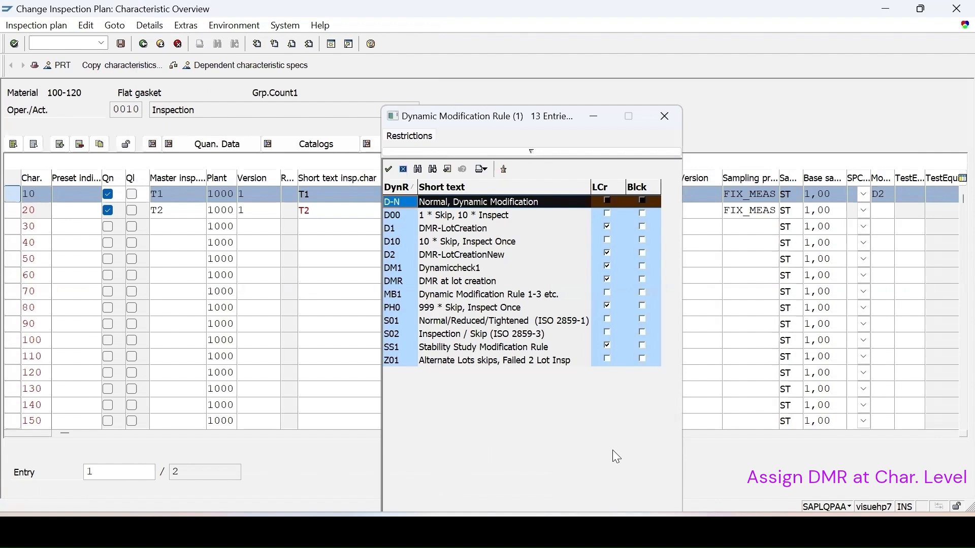
left_click(395, 269)
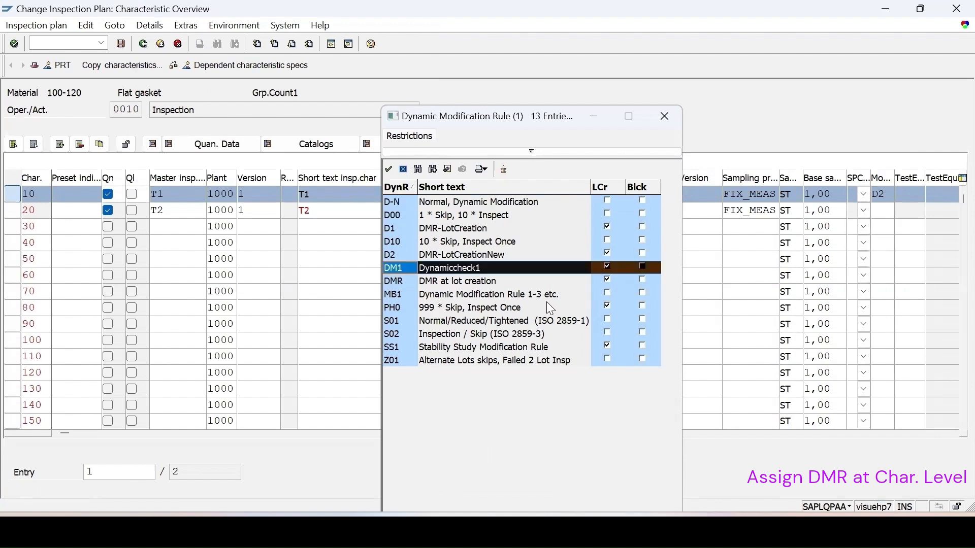
double_click(424, 270)
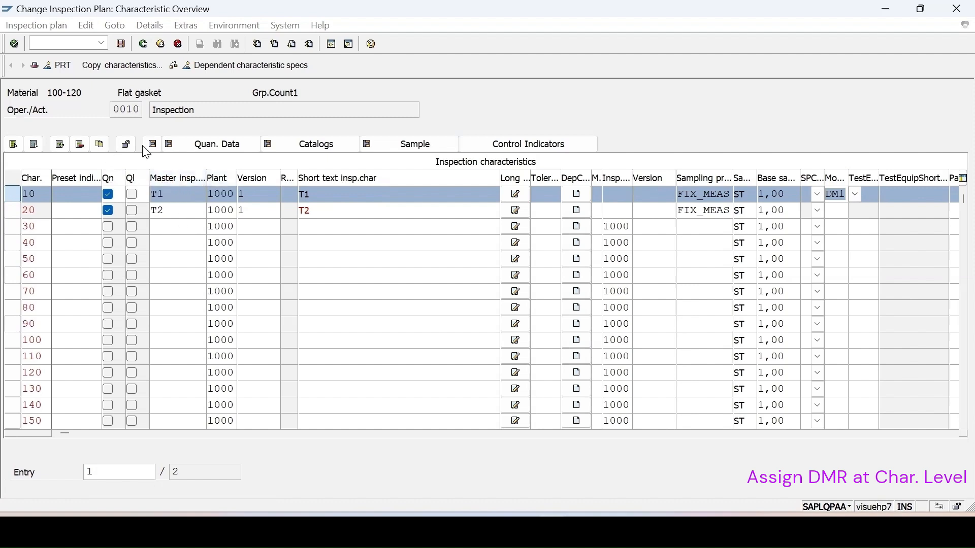
Review characteristic T1's sample and dynamic modification data and the inspection stages of its modification rule, then return to the characteristic overview
double_click(838, 195)
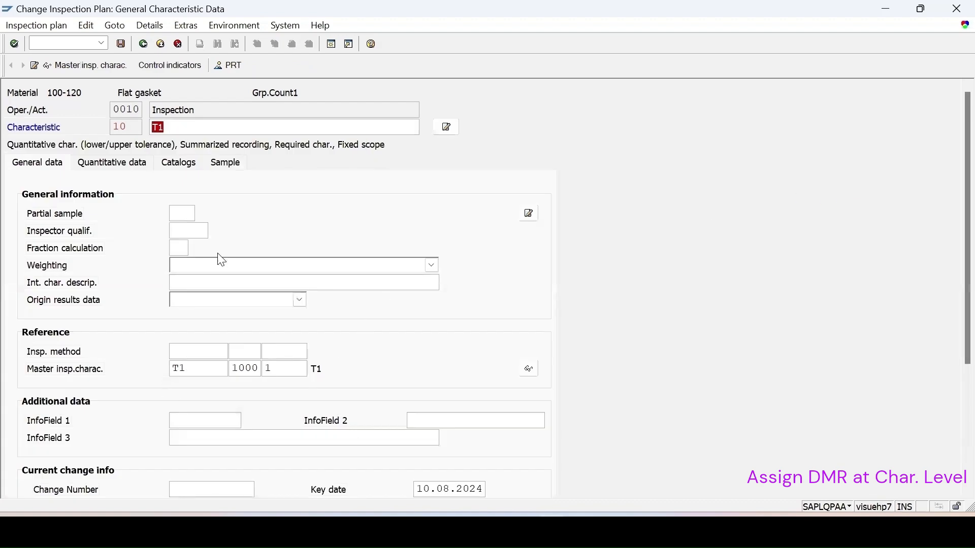
left_click(227, 168)
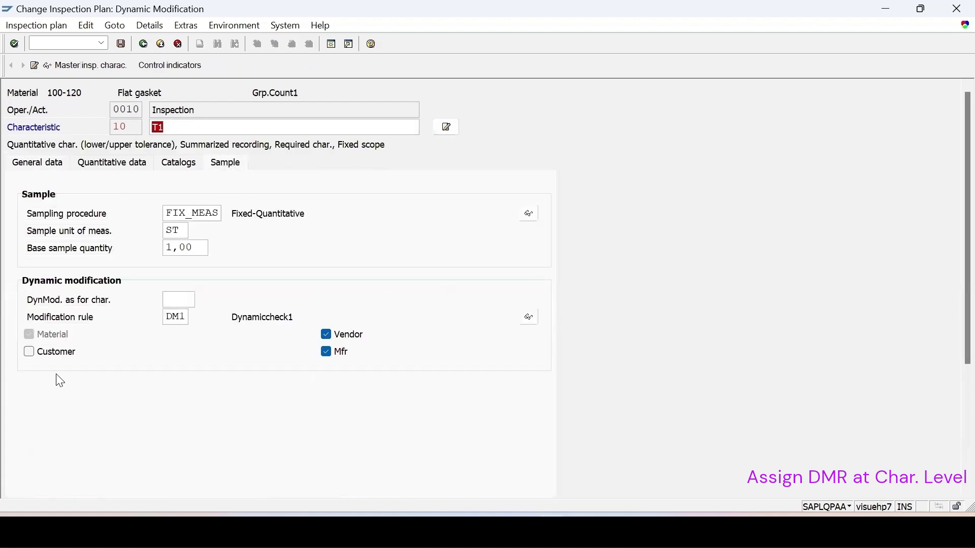
left_click(530, 318)
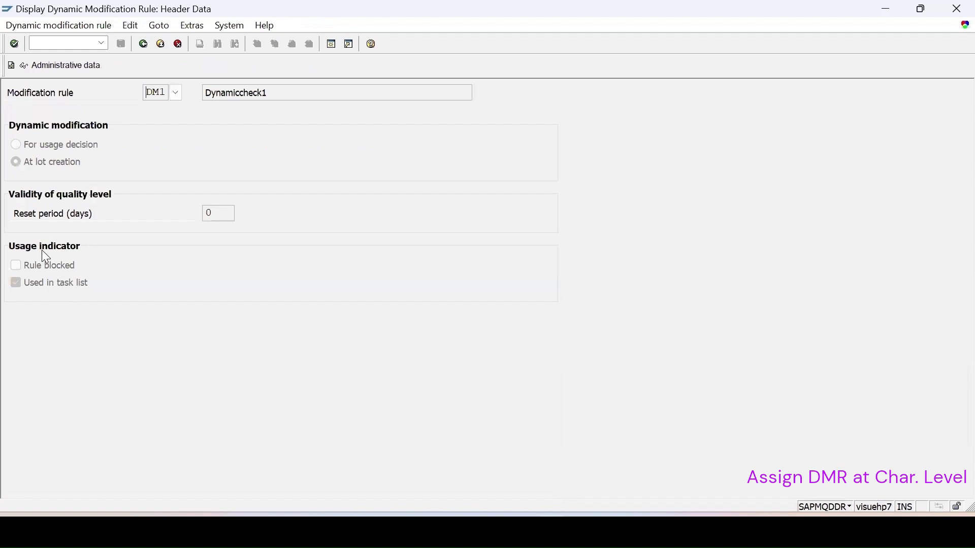
left_click(11, 67)
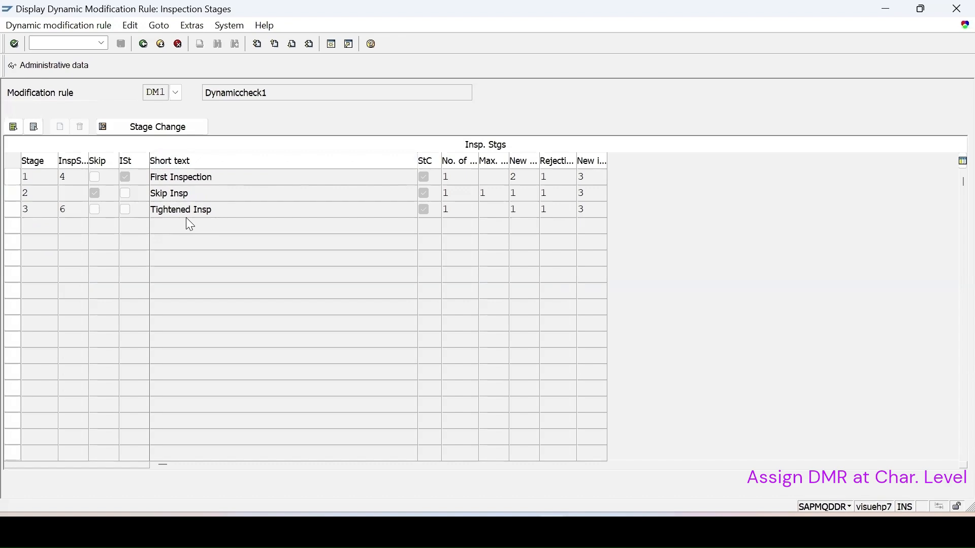
left_click(144, 45)
left_click(144, 45)
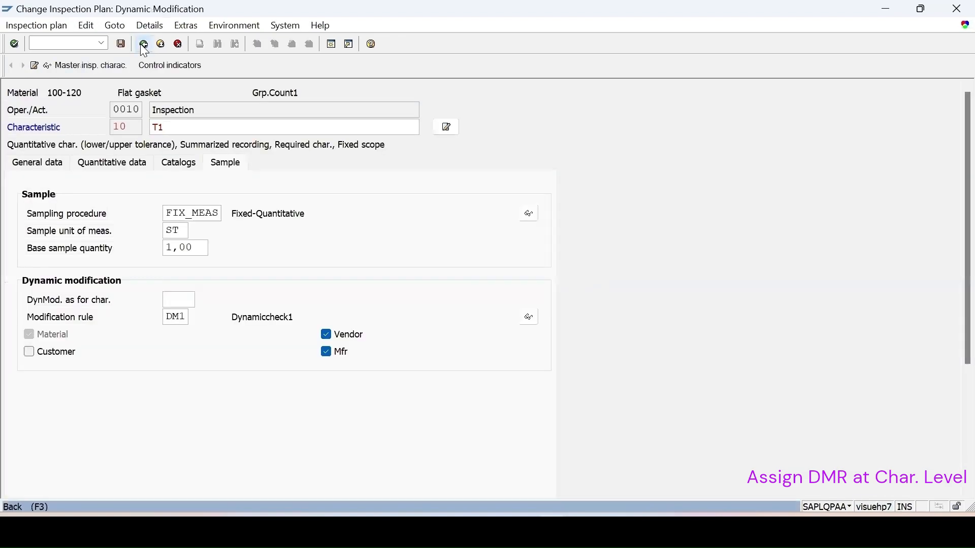
left_click(144, 46)
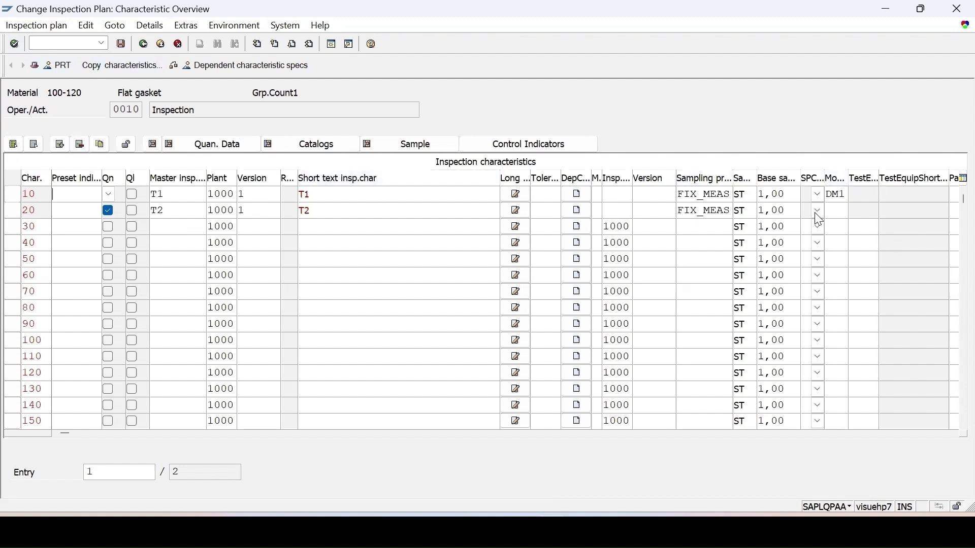
Save the inspection plan and start purchase order creation with transaction ME21N
left_click(120, 43)
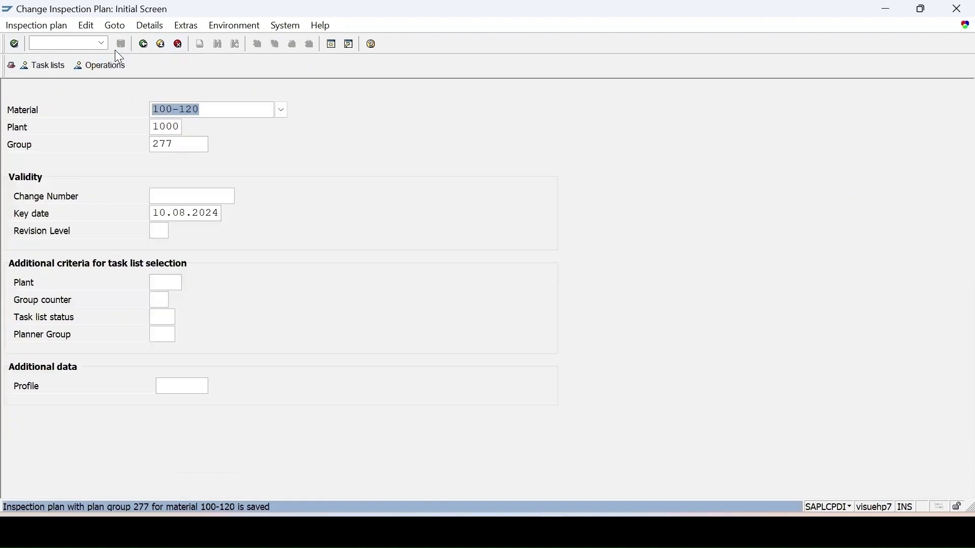
left_click(50, 43)
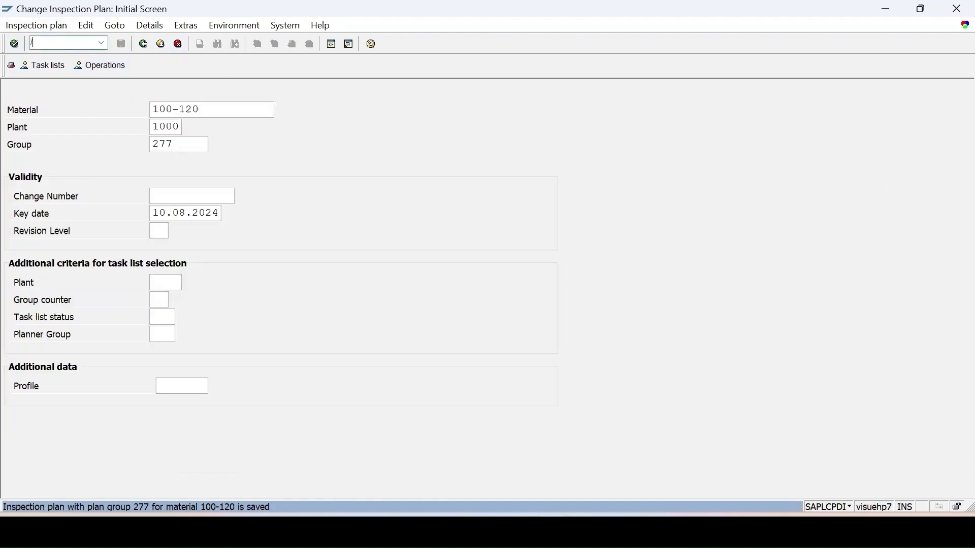
type("/nme21n")
key("Return")
Enter vendor 1000 and set purchasing organization 1000, purchasing group 001 and company code 1000 in the order header
key("space")
left_click(477, 107)
left_click(132, 113)
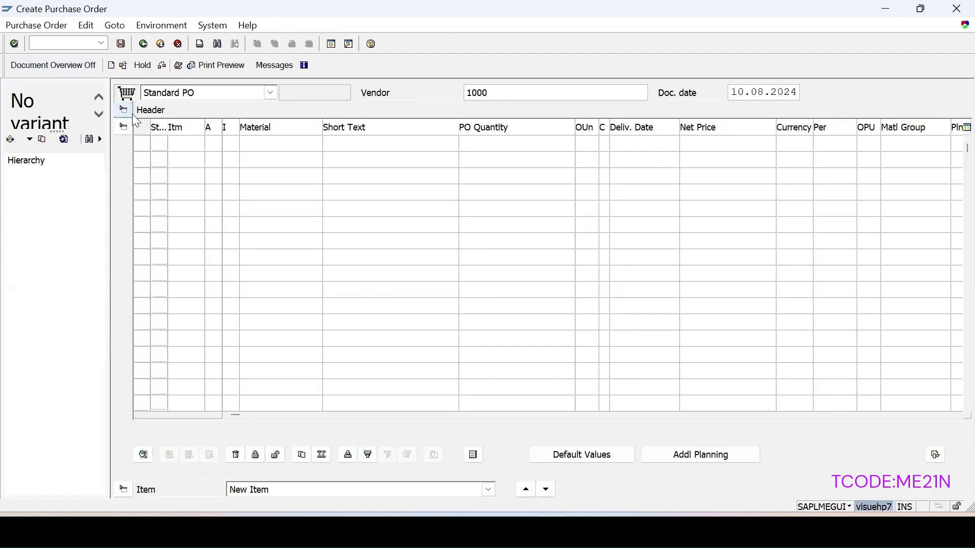
key("space")
left_click(259, 162)
key("space")
left_click(259, 176)
left_click(259, 178)
key("space")
left_click(261, 194)
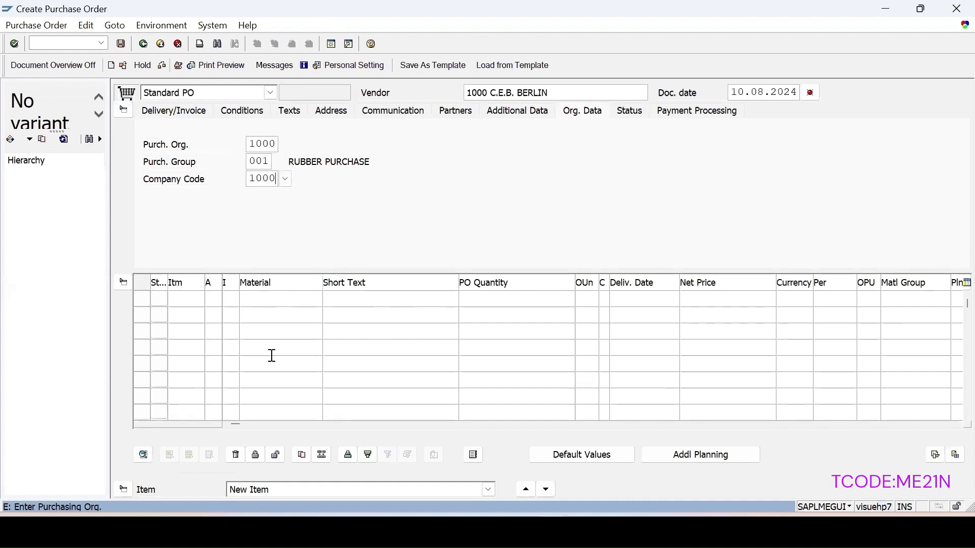
Add an order item for material 100-120 with a quantity of 15 and enter its plant
left_click(271, 303)
key("space")
left_click(263, 316)
key("Tab")
key("Tab")
type("15")
left_click(955, 300)
key("space")
left_click(910, 310)
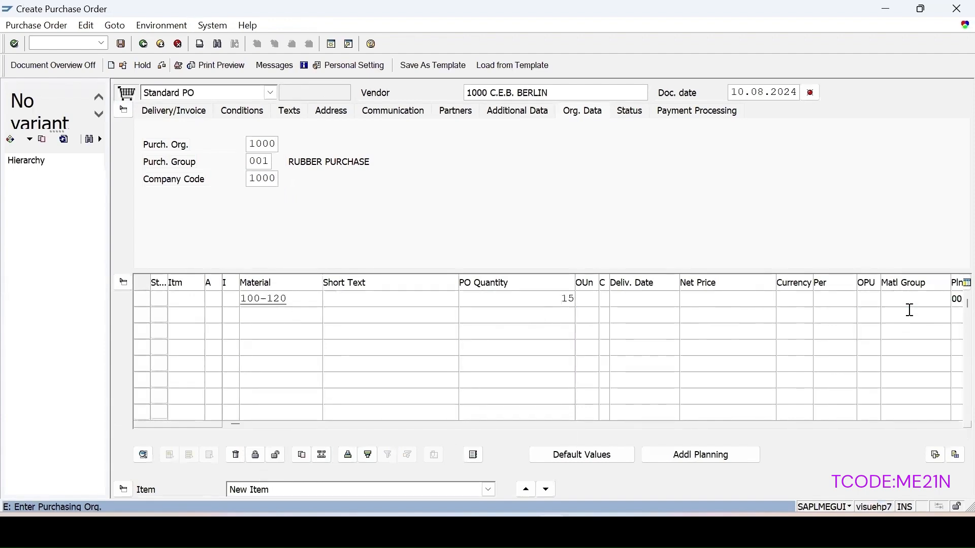
key("Return")
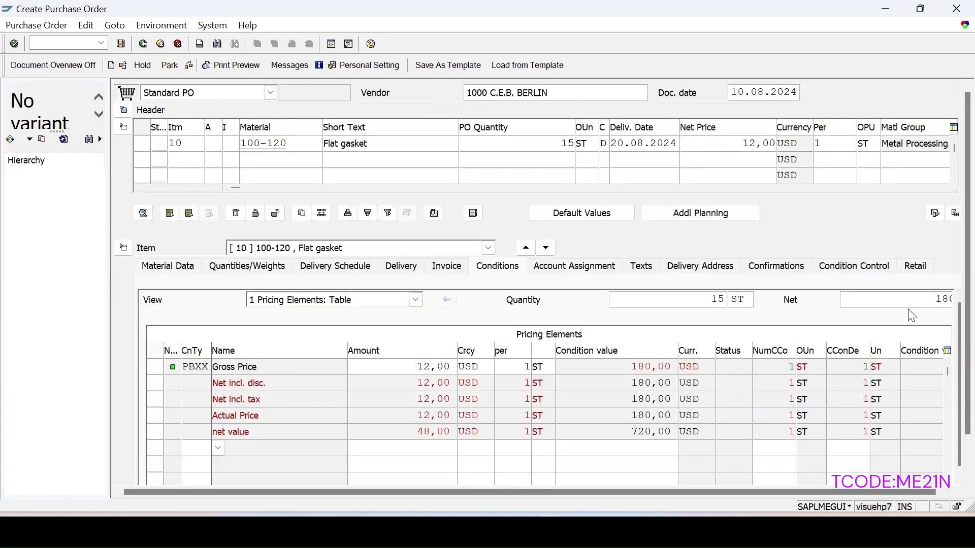
Check and save the purchase order, and select the new order number from the message details for copying
left_click(190, 67)
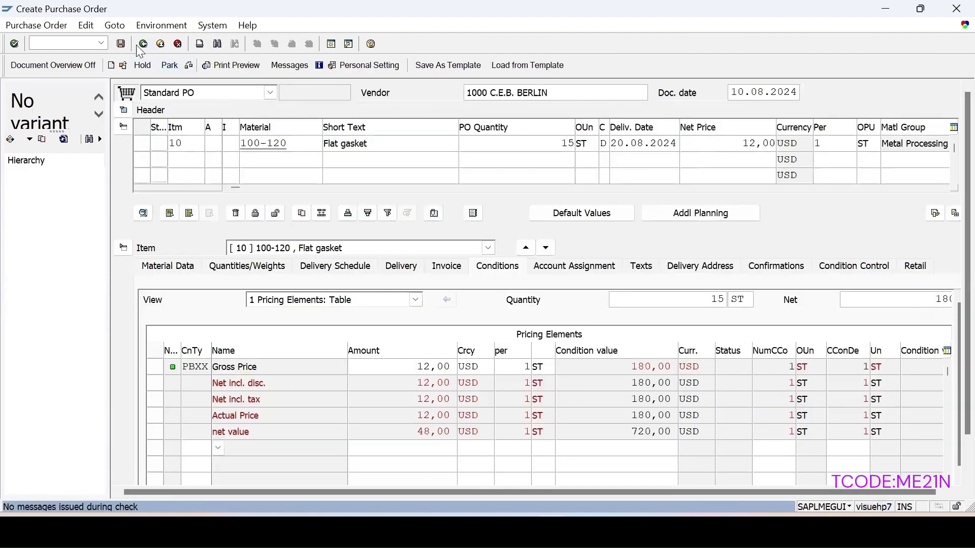
left_click(121, 44)
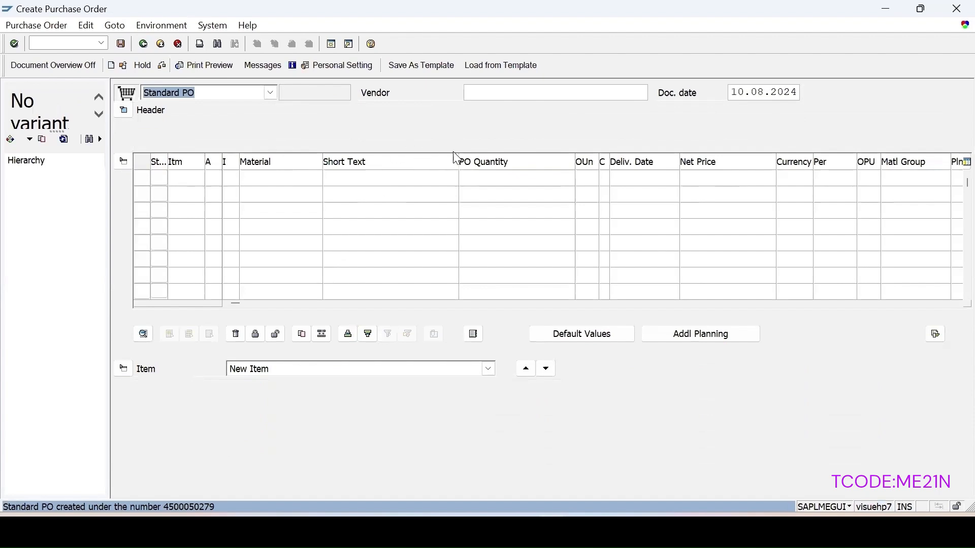
double_click(194, 507)
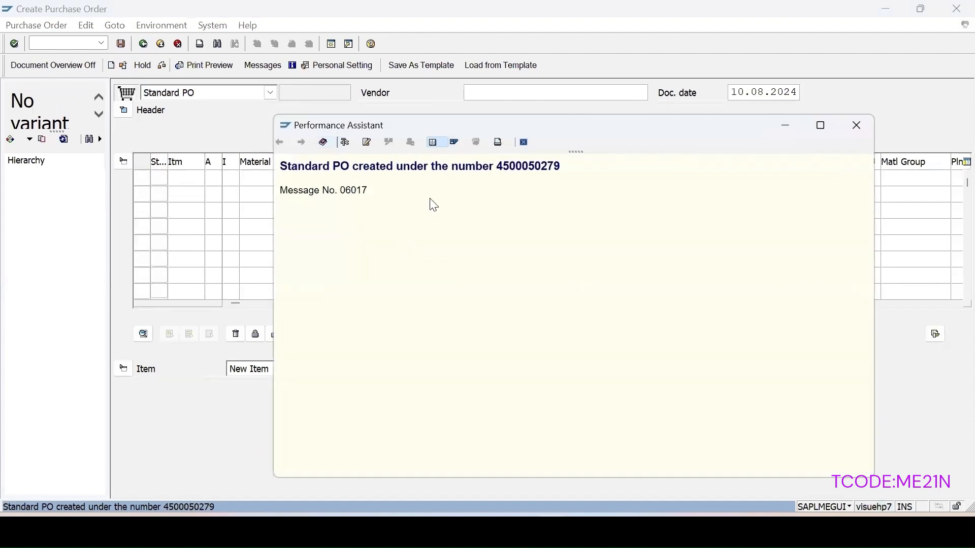
left_click_drag(566, 174, 497, 169)
key("ctrl+c")
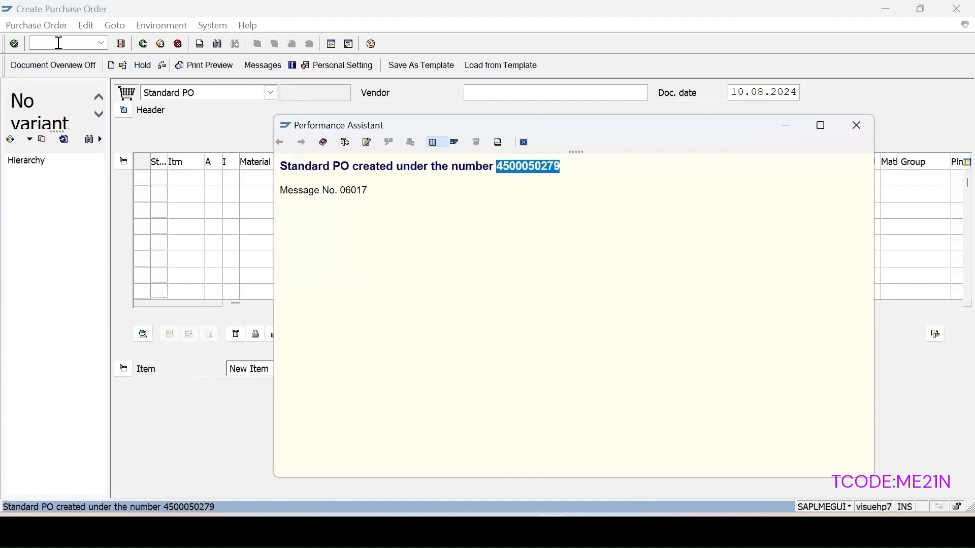
Open transaction MIGO and load the purchase order for goods receipt using the copied order number
left_click(83, 43)
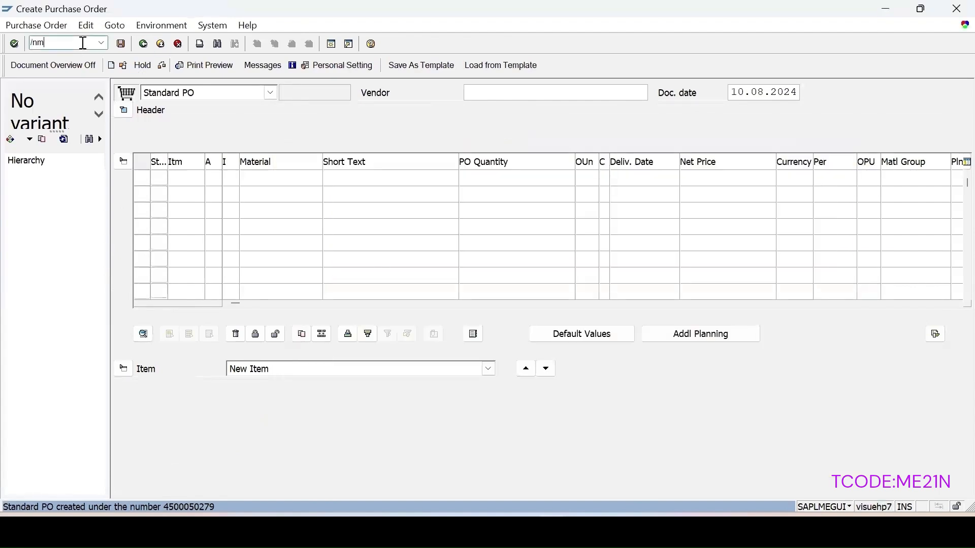
key("Return")
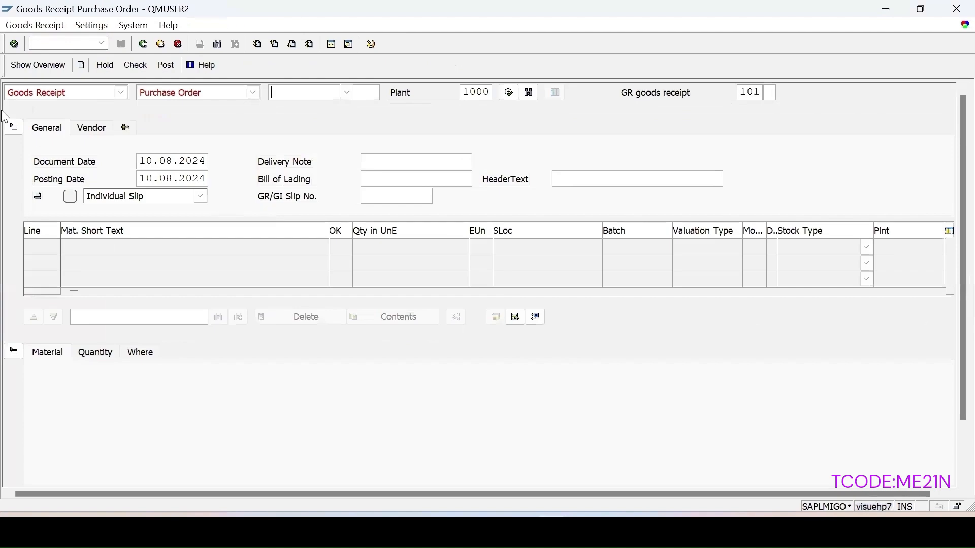
key("ctrl+v")
key("Return")
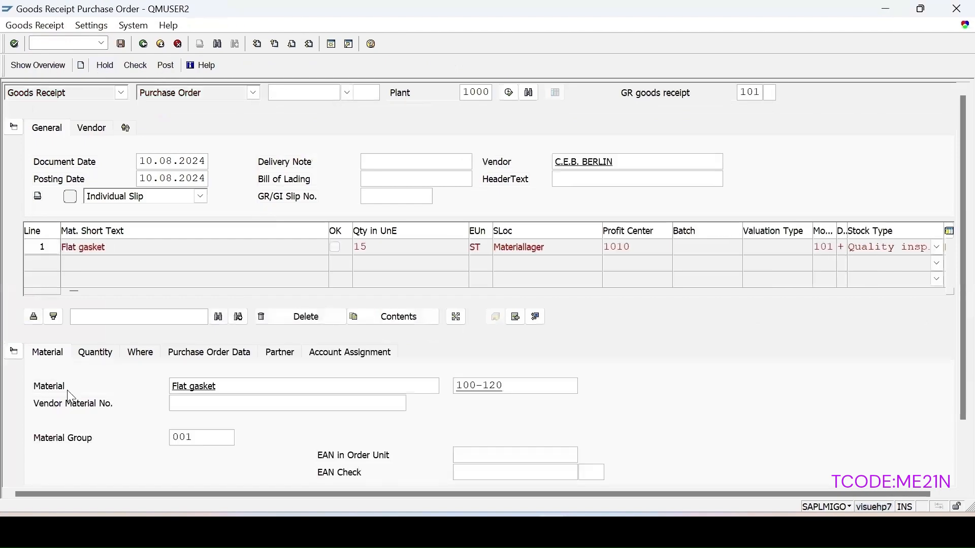
Mark the flat gasket item as OK, then check and post the goods receipt
scroll(127, 391, "down", 3)
left_click(77, 473)
left_click(135, 66)
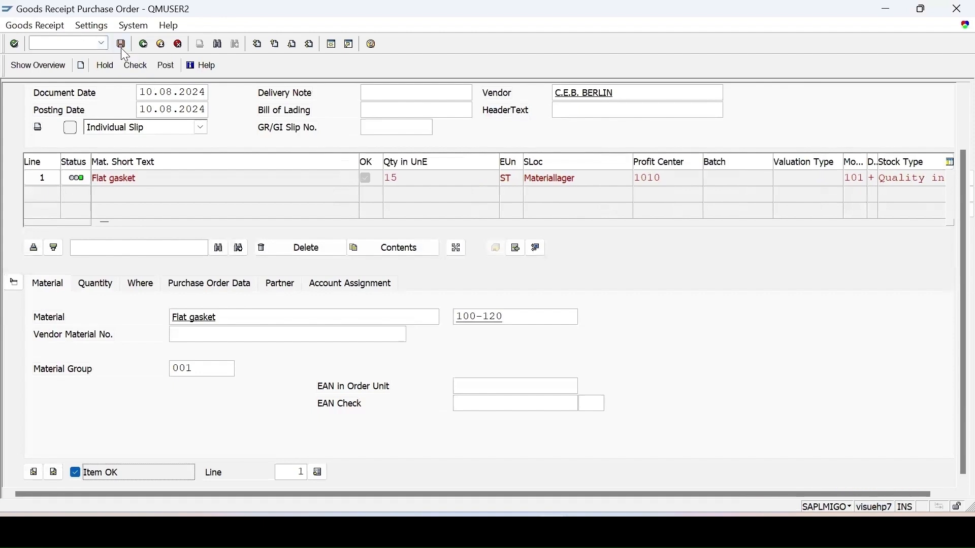
left_click(166, 65)
Open transaction QA32 and list plant 1000's inspection lots without a usage decision
type("/nqa")
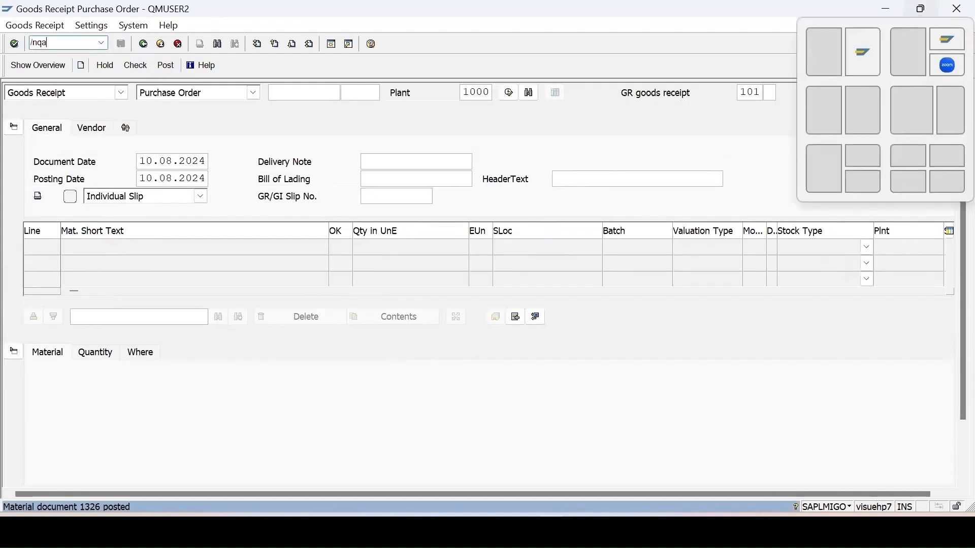
key("Return")
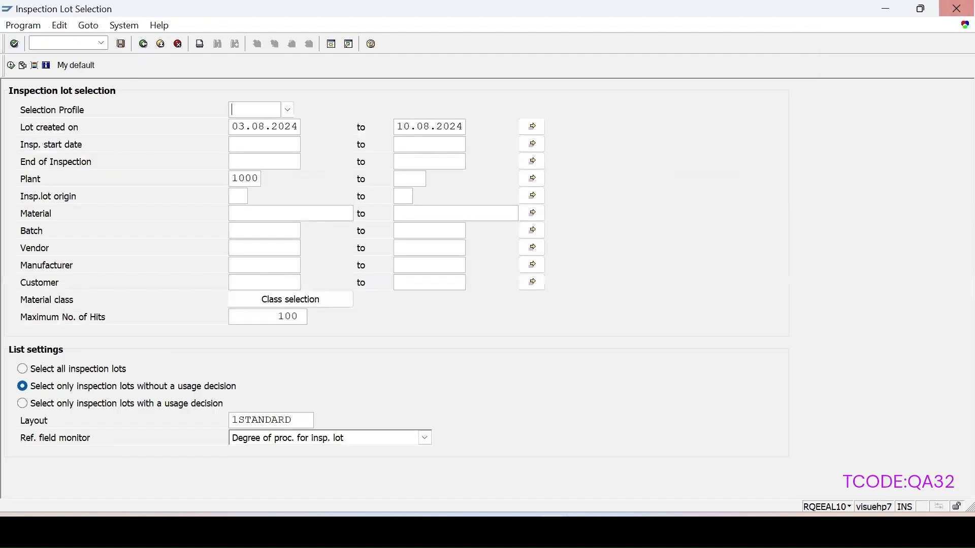
left_click(11, 65)
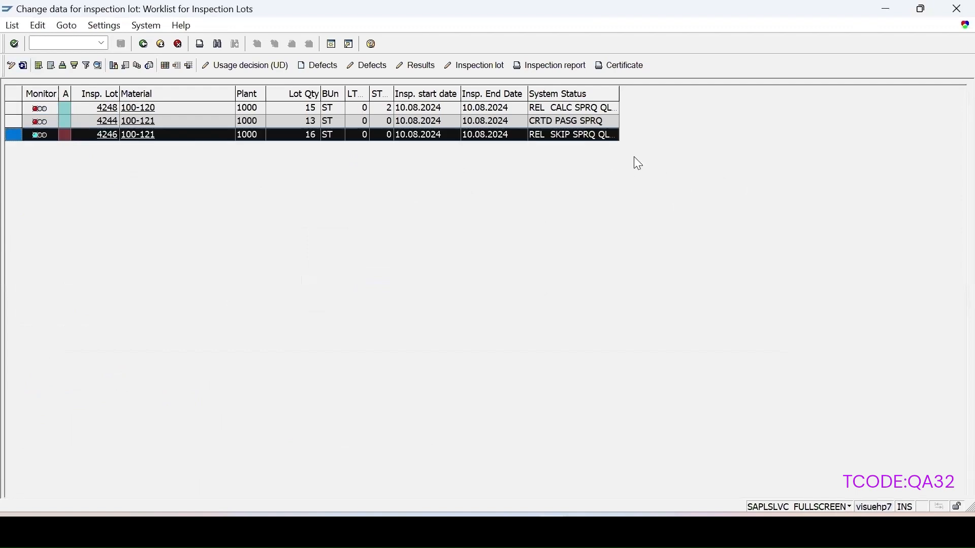
Open the inspection lot for material 100-120 and review its inspection specifications and sample data
left_click(16, 108)
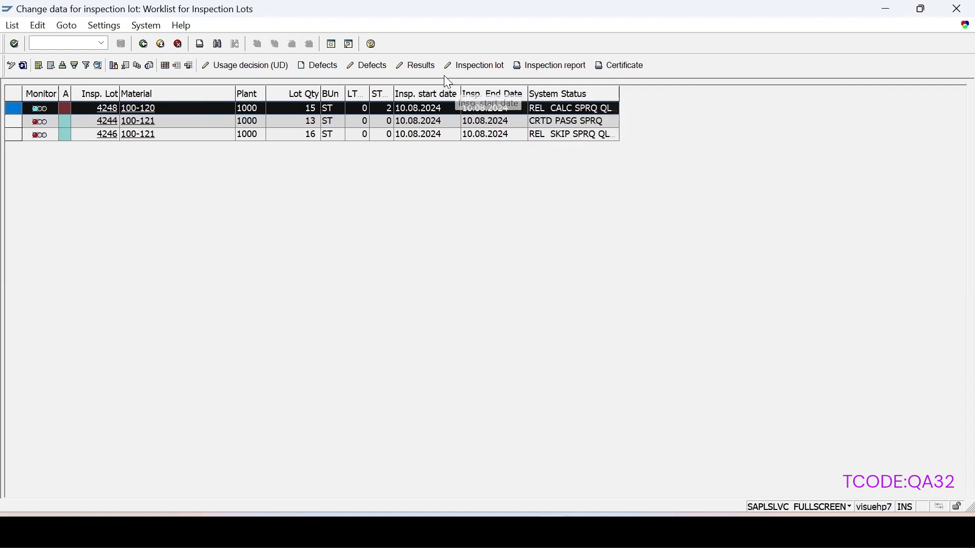
left_click(465, 69)
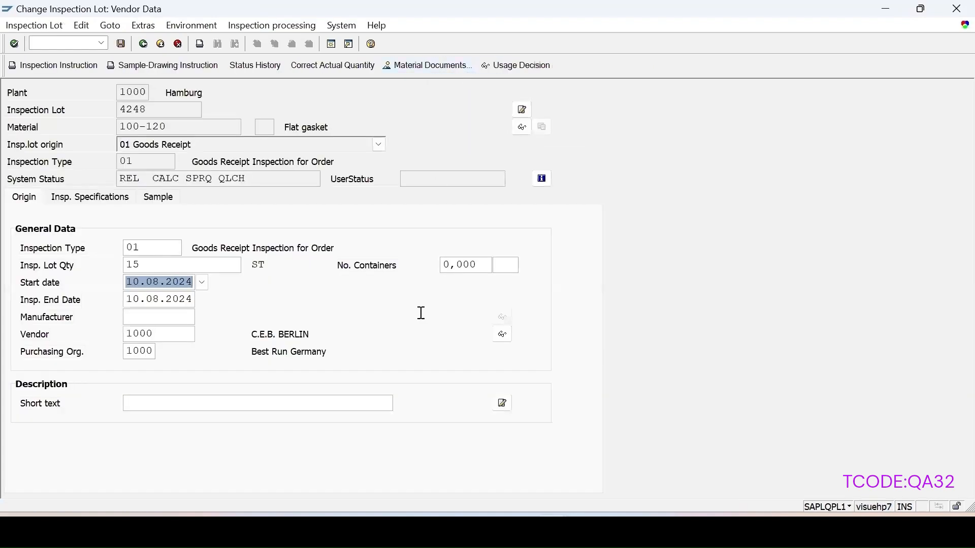
left_click(108, 201)
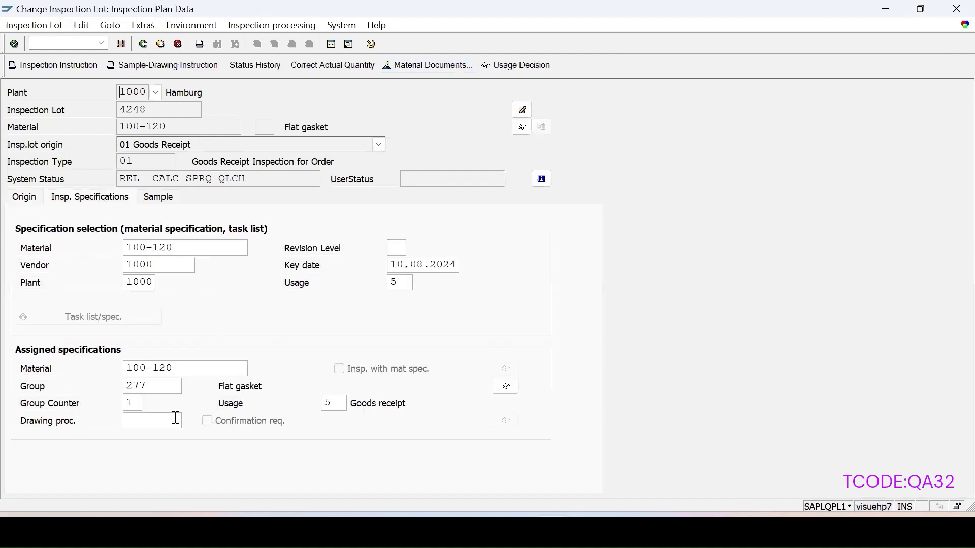
left_click(159, 198)
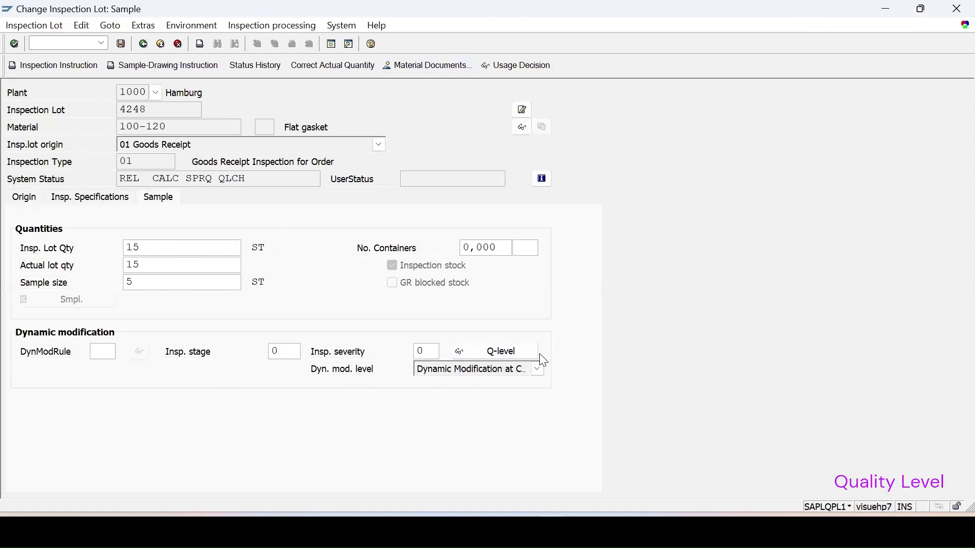
Display the lot-level quality level for material 100-120 from the inspection lot's sample data
left_click(509, 359)
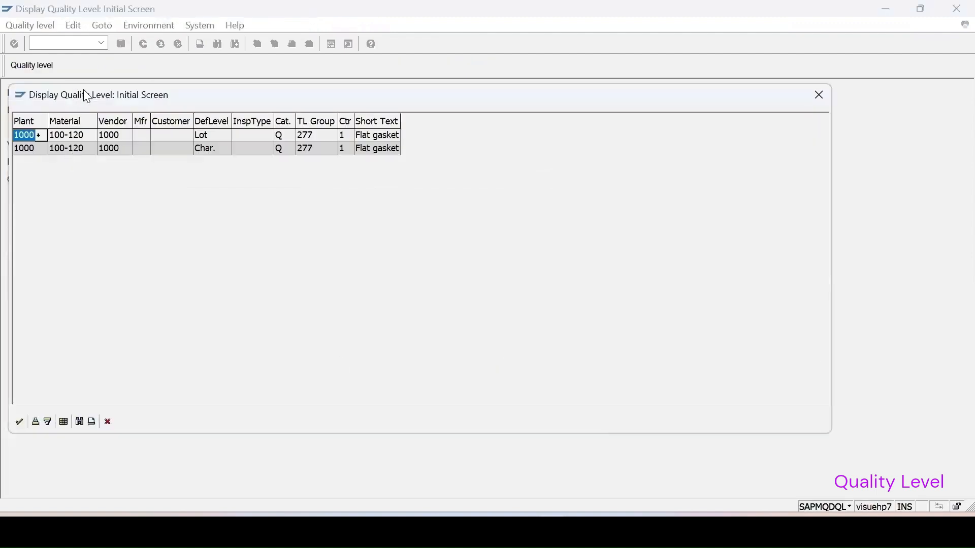
left_click_drag(87, 96, 246, 134)
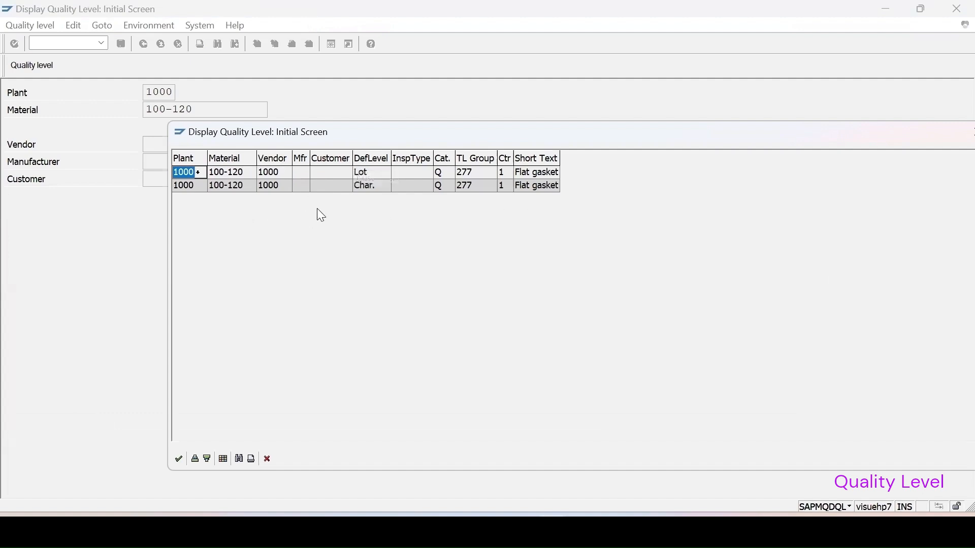
left_click(367, 186)
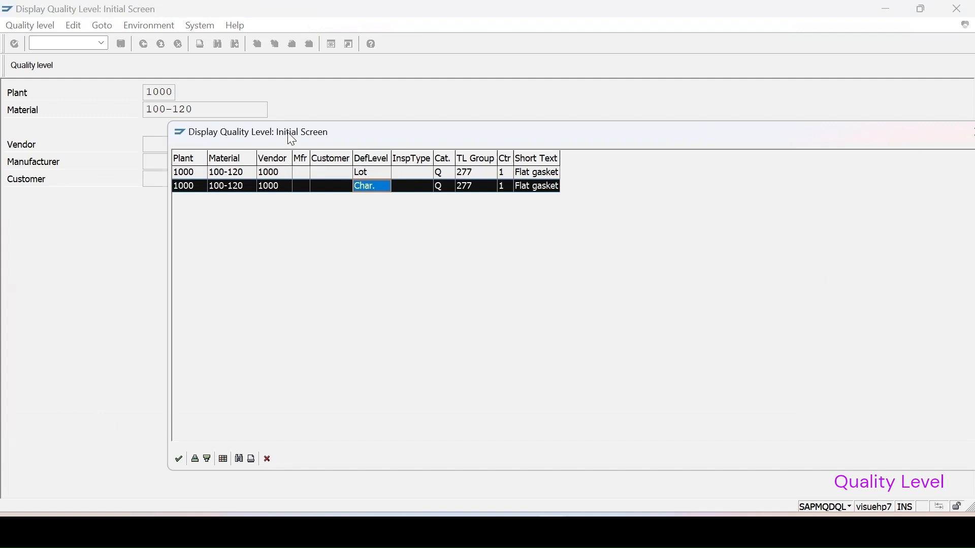
left_click_drag(294, 143, 363, 125)
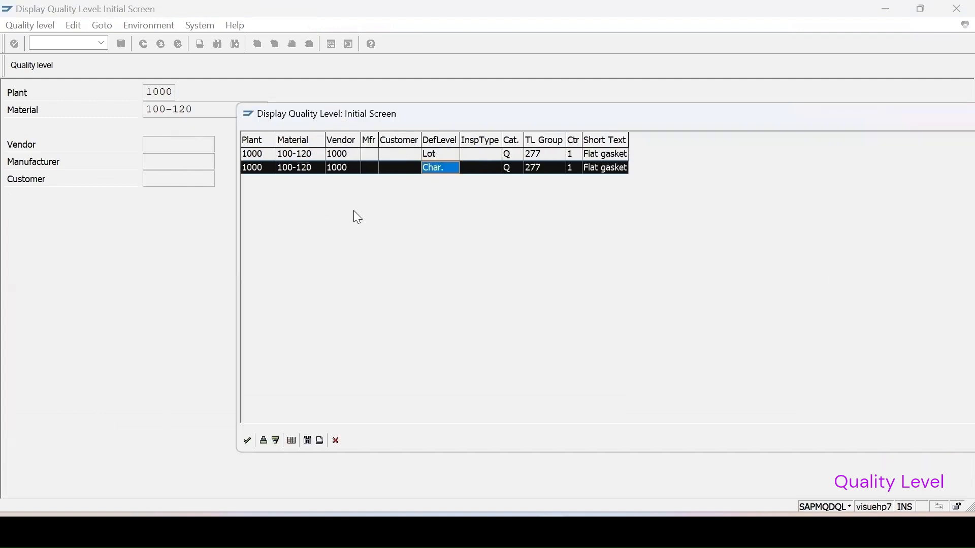
left_click(260, 153)
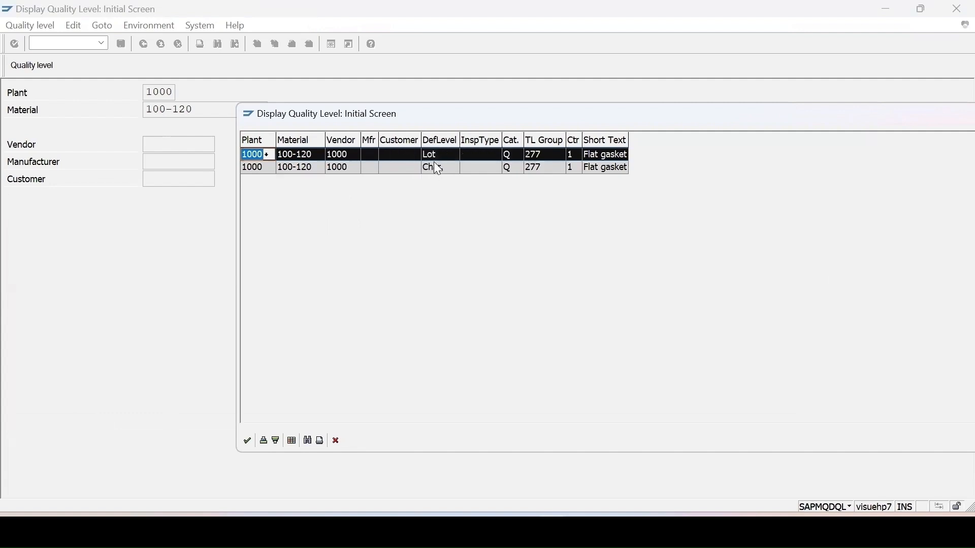
double_click(399, 159)
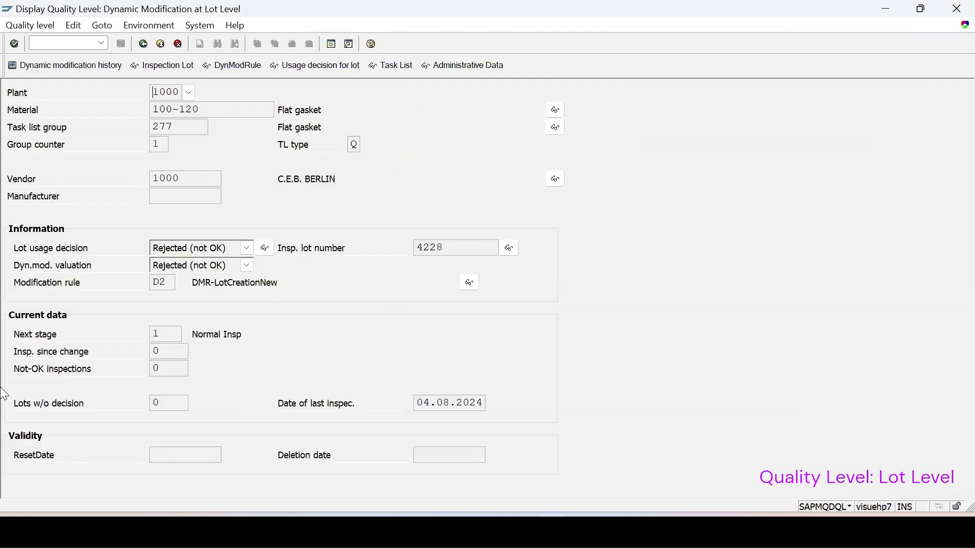
Review the lot-level dynamic modification history of material 100-120, then return to the inspection lot's sample data
left_click(70, 65)
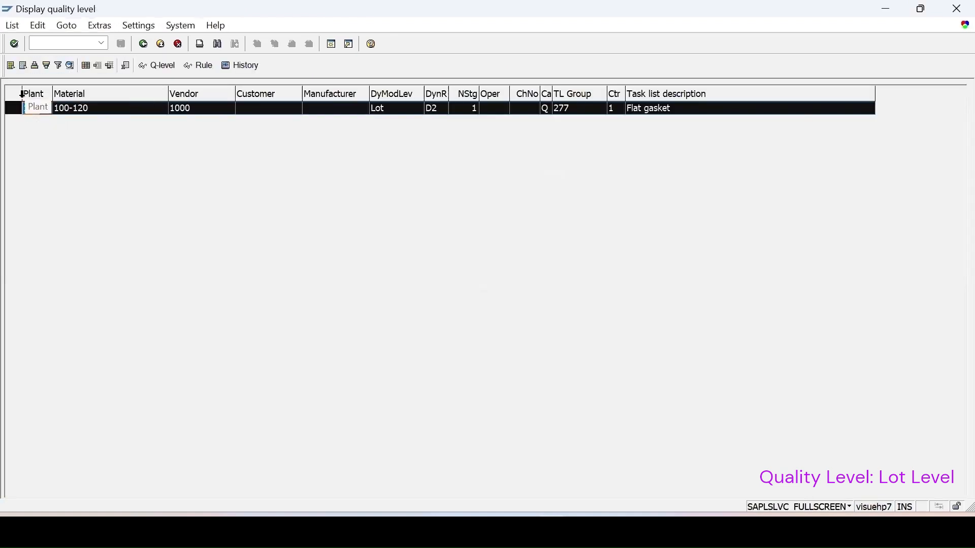
left_click(218, 69)
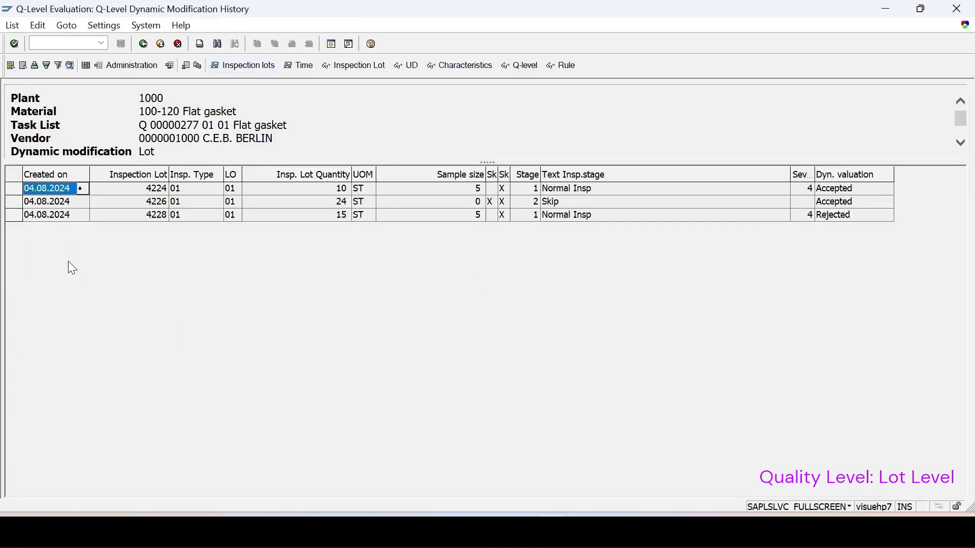
left_click_drag(792, 175, 637, 175)
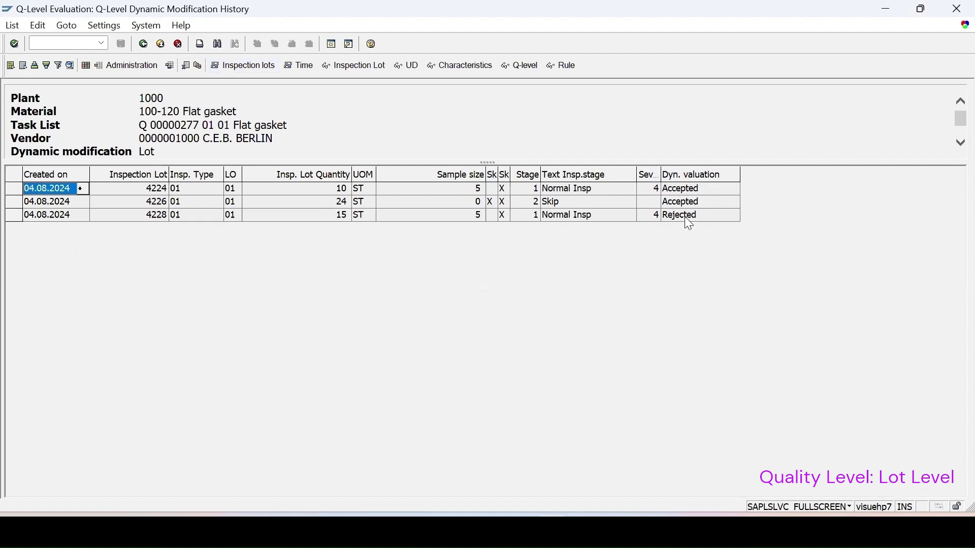
left_click(144, 43)
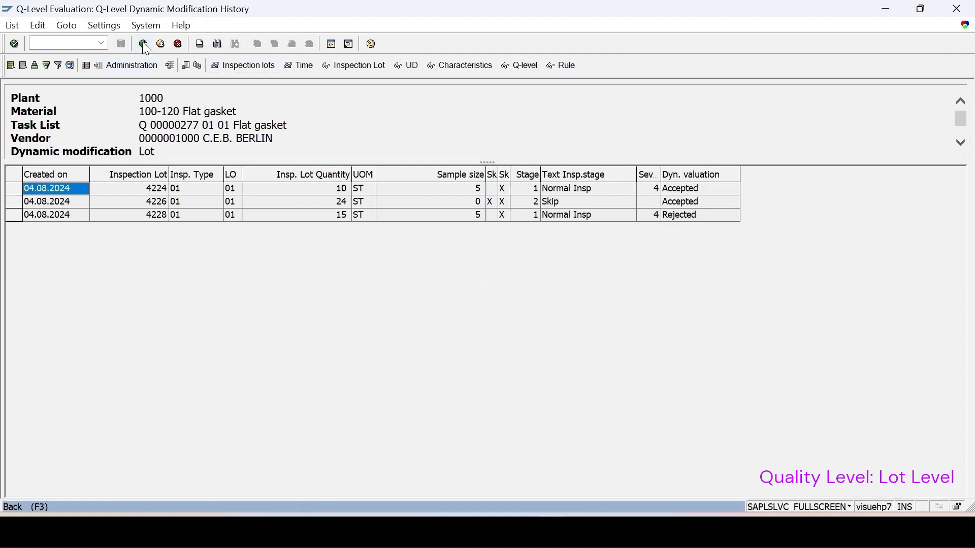
left_click(144, 43)
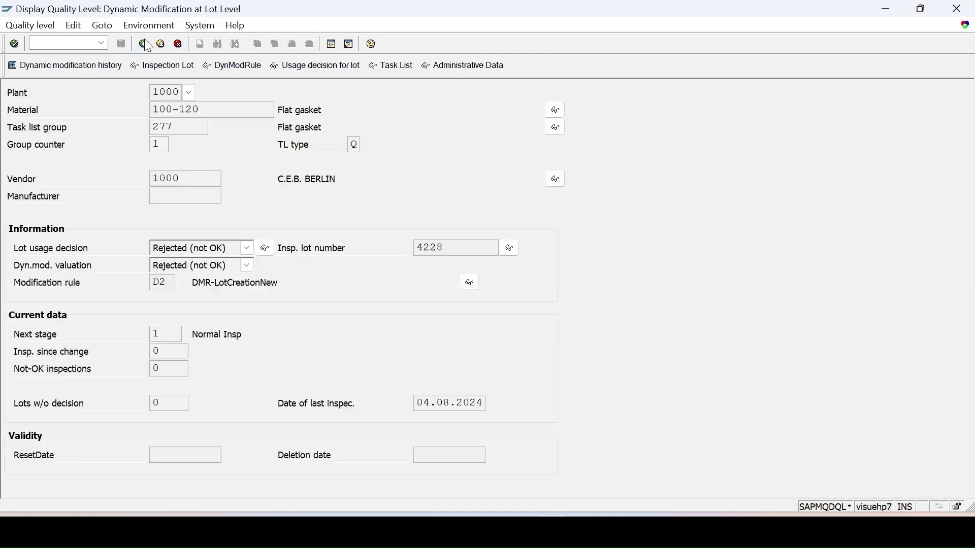
left_click(145, 46)
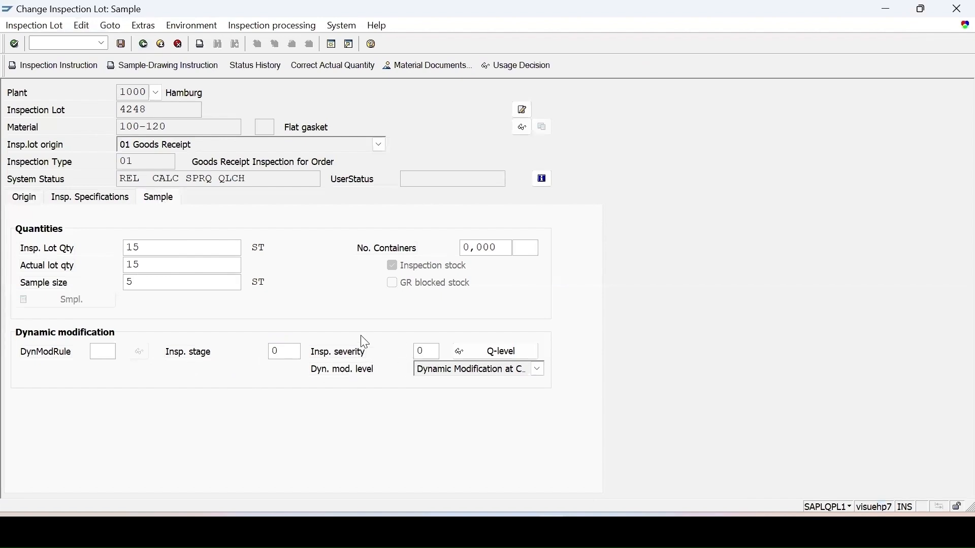
Examine the characteristic-level quality level for material 100-120 and its linked inspection lot, then return to the lot worklist
left_click(480, 355)
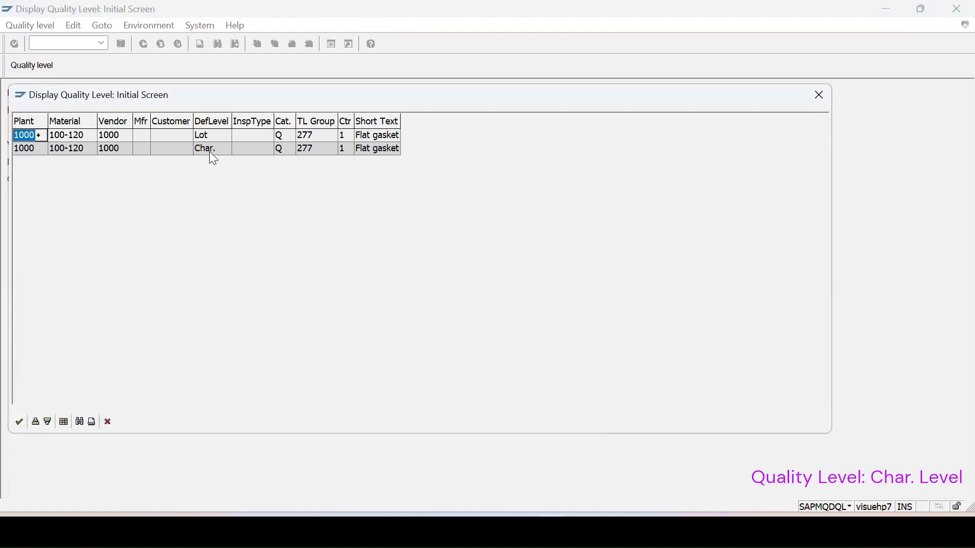
left_click(212, 152)
double_click(212, 154)
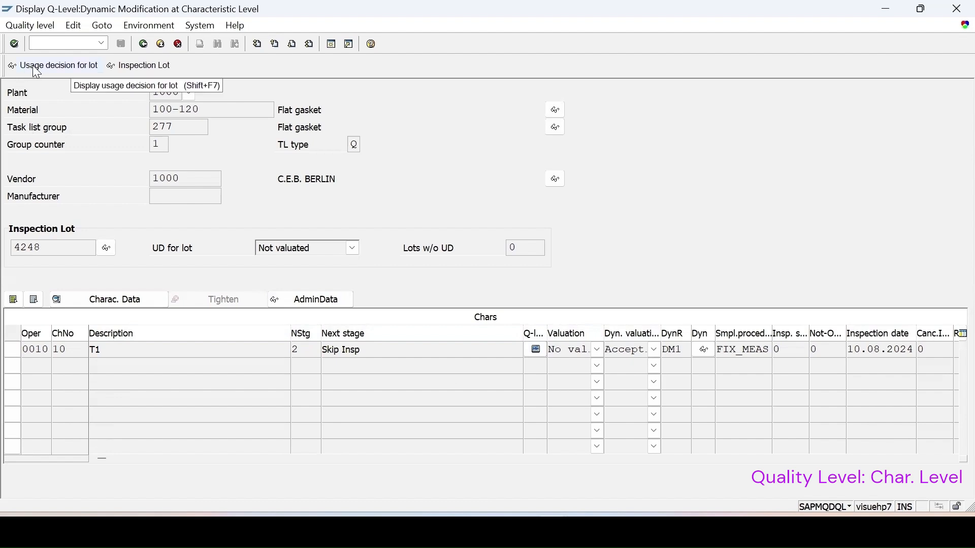
left_click(133, 64)
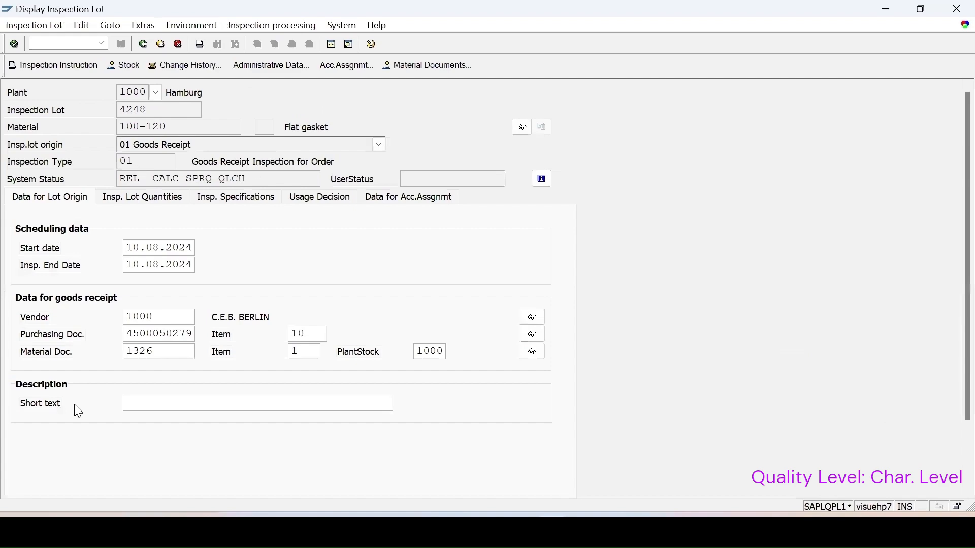
left_click(143, 46)
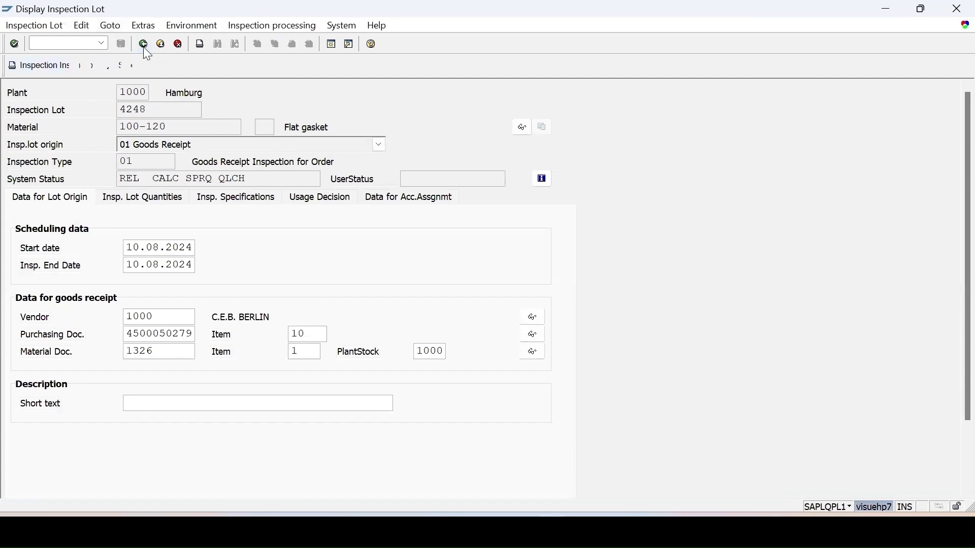
left_click(142, 45)
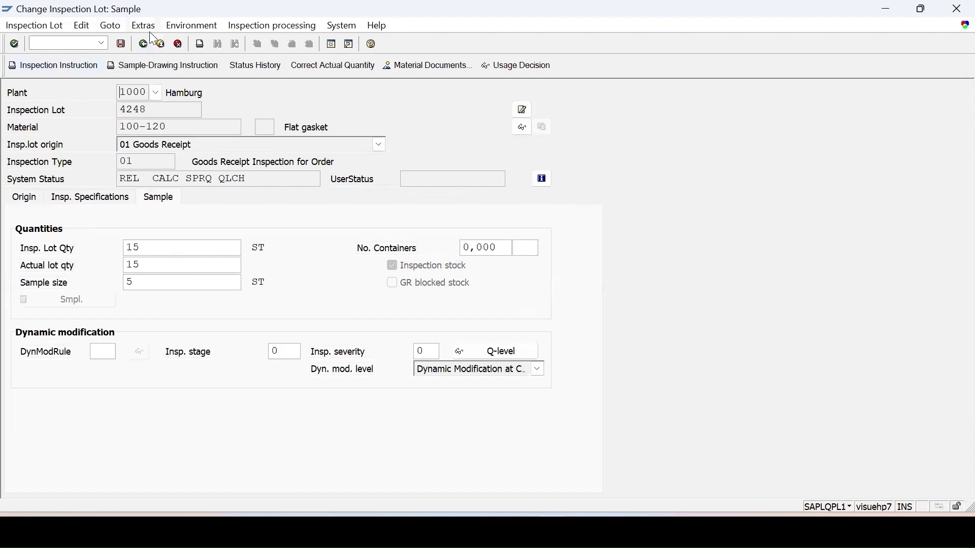
left_click(143, 45)
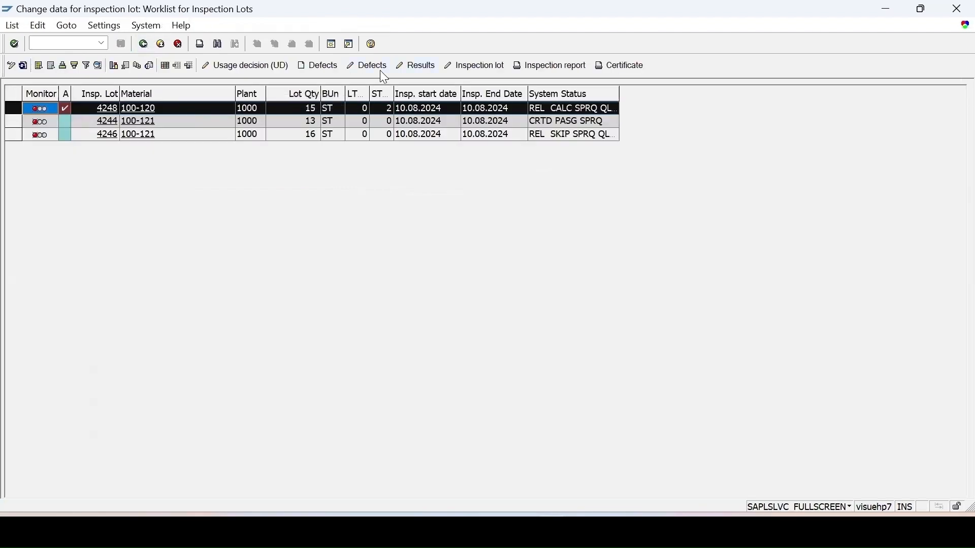
Record results of 7 for T1 and 12 for T2, accept T2 in the manual valuation, and save
left_click(379, 71)
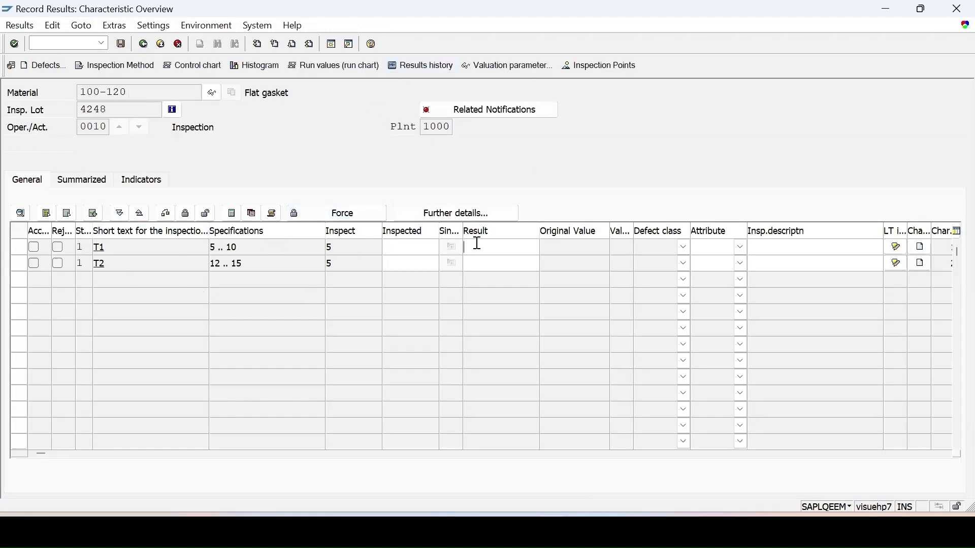
left_click(500, 243)
type("7")
type("12")
key("Return")
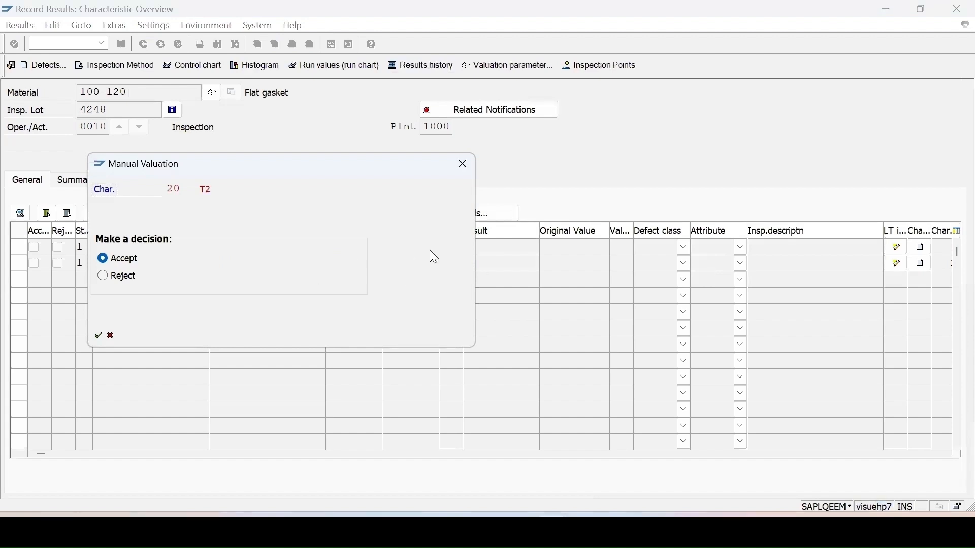
key("Return")
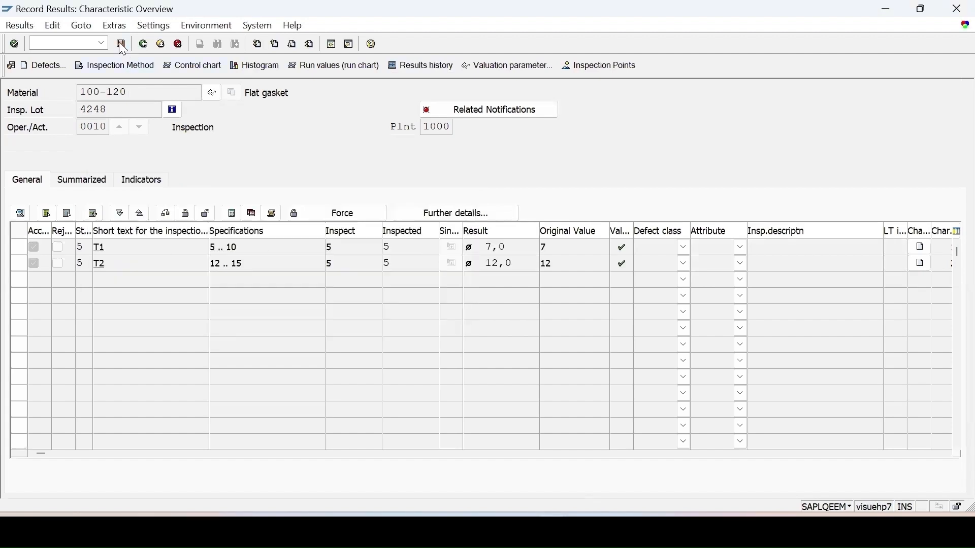
left_click(122, 45)
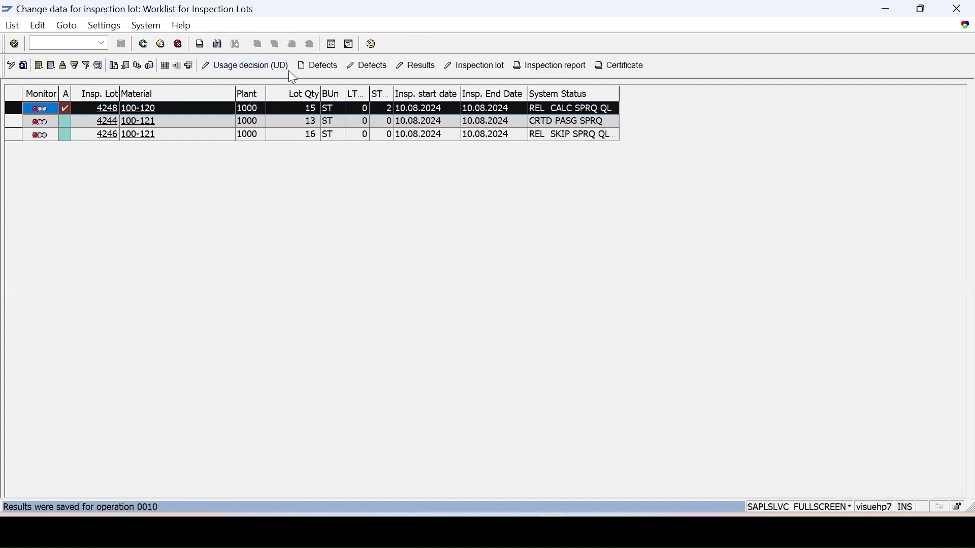
Record usage decision A 01 (ACCEPT) for the 100-120 lot, enter 15 ST for stock posting, and save
left_click(287, 69)
left_click(162, 404)
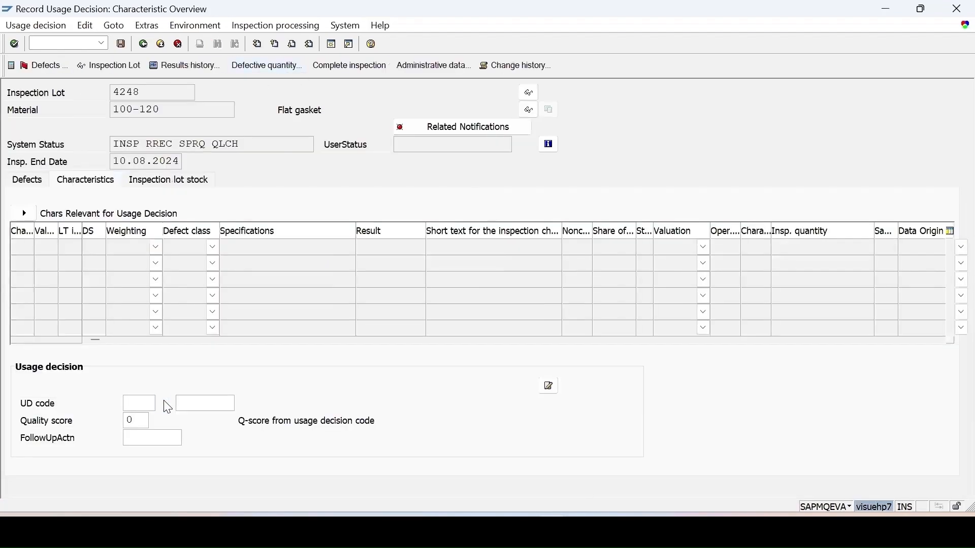
double_click(87, 179)
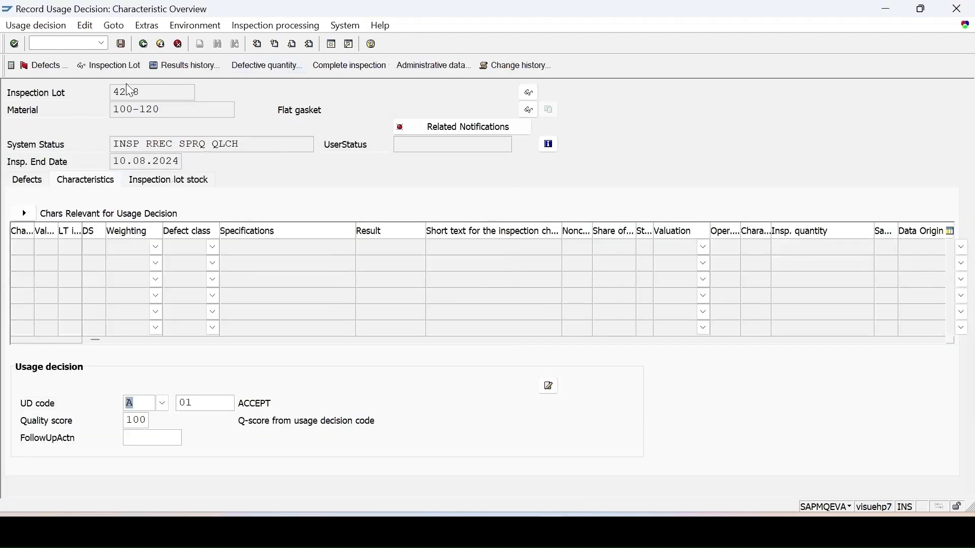
left_click(121, 42)
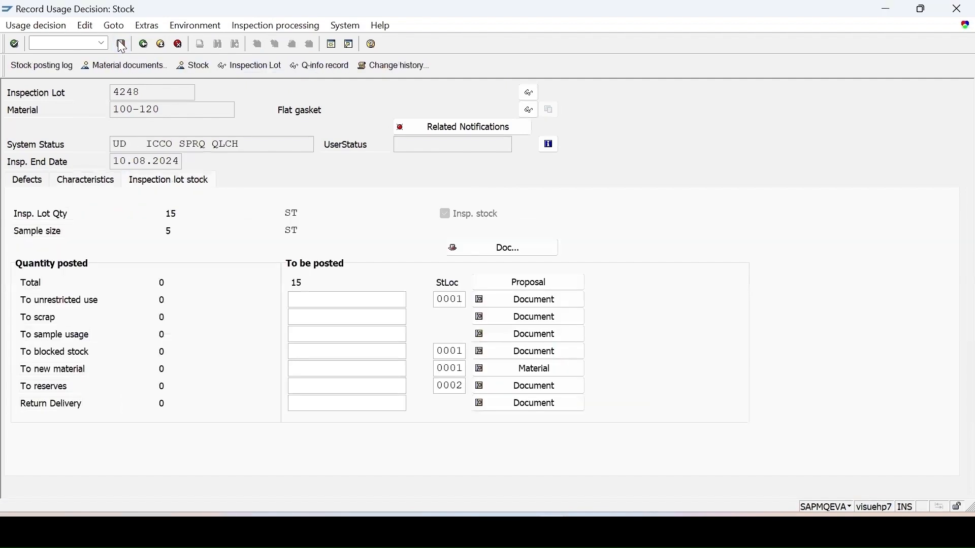
type("15")
left_click(122, 44)
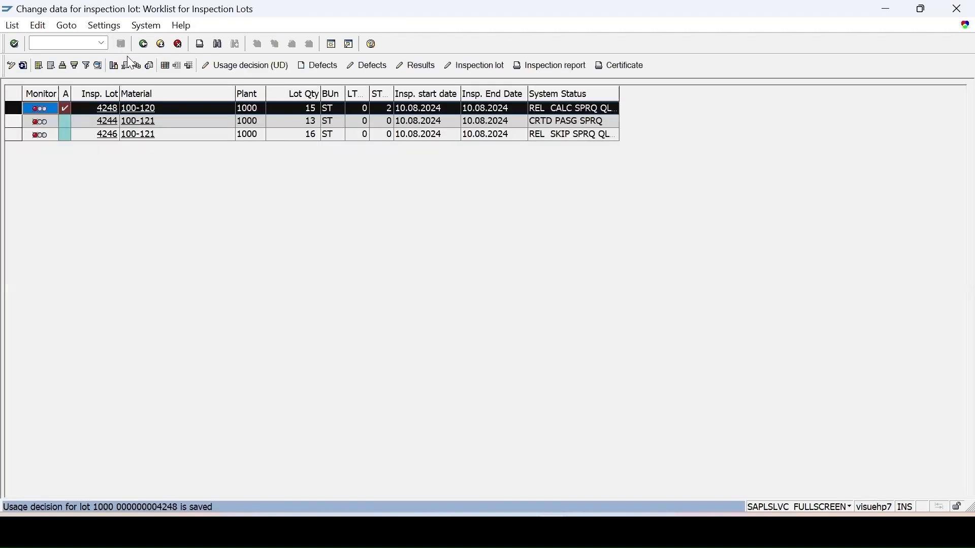
Open transaction QDL2 in a new session and display the characteristic-level quality level for material 100-120 in plant 1000
left_click(62, 43)
type("/o")
type("QDL2")
key("Return")
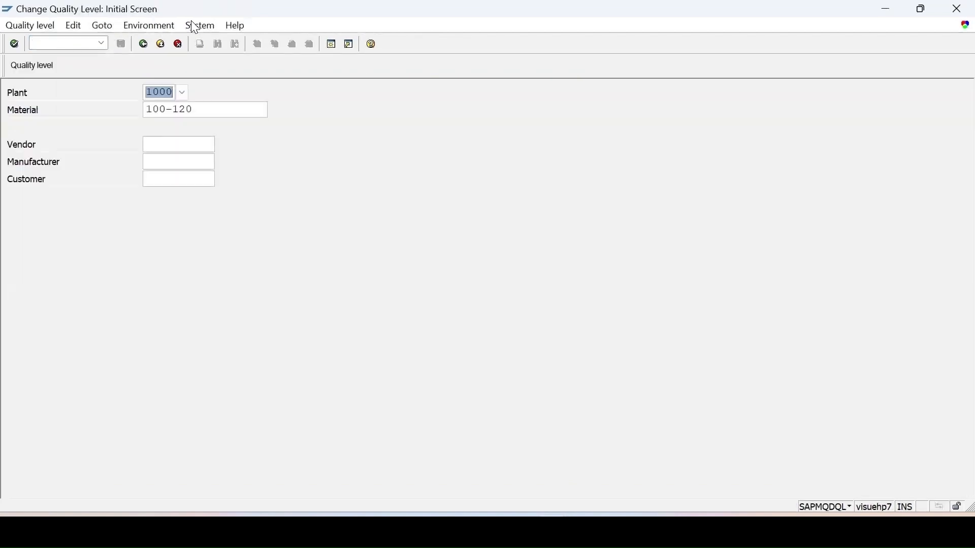
key("Return")
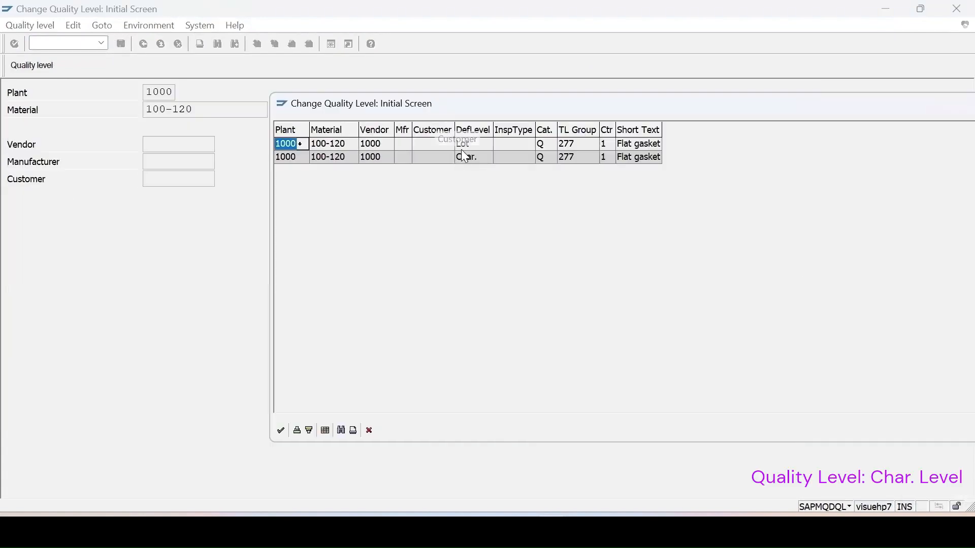
double_click(461, 157)
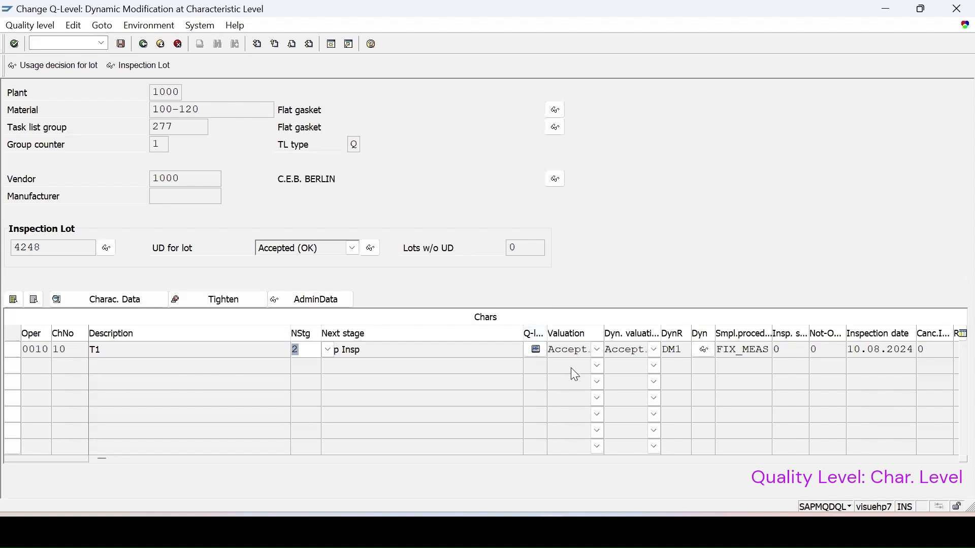
Review the inspection stages of modification rule DM1 for characteristic T1, then return to the quality level initial screen
left_click(705, 350)
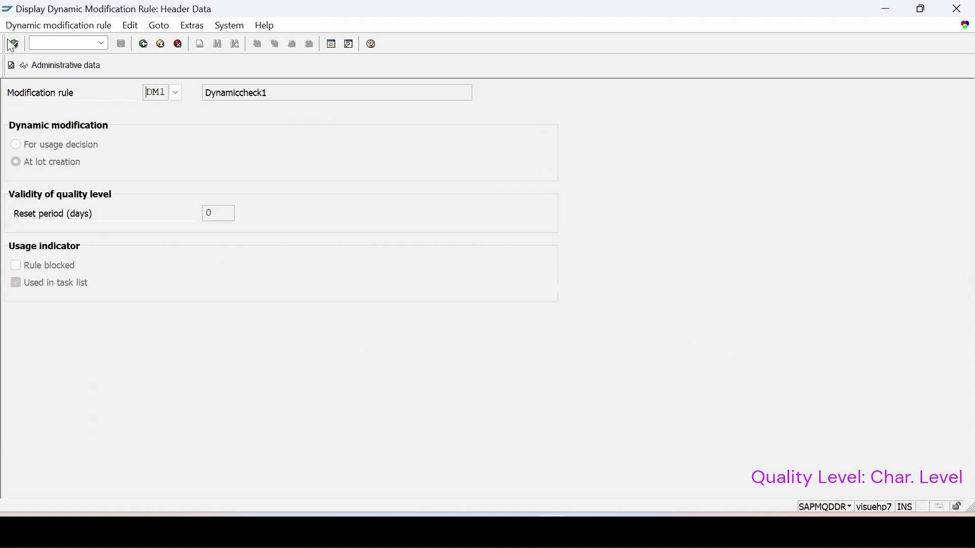
left_click(11, 65)
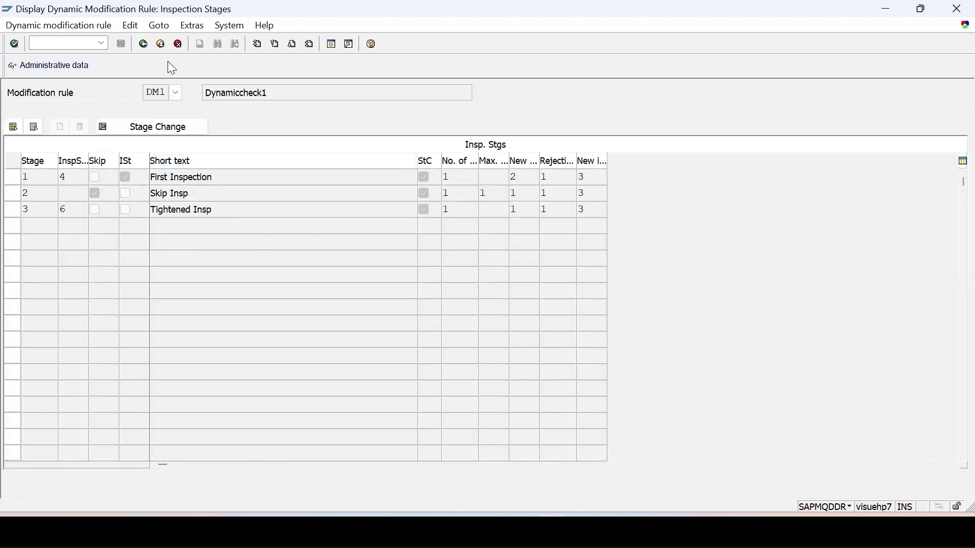
left_click(141, 45)
left_click(143, 45)
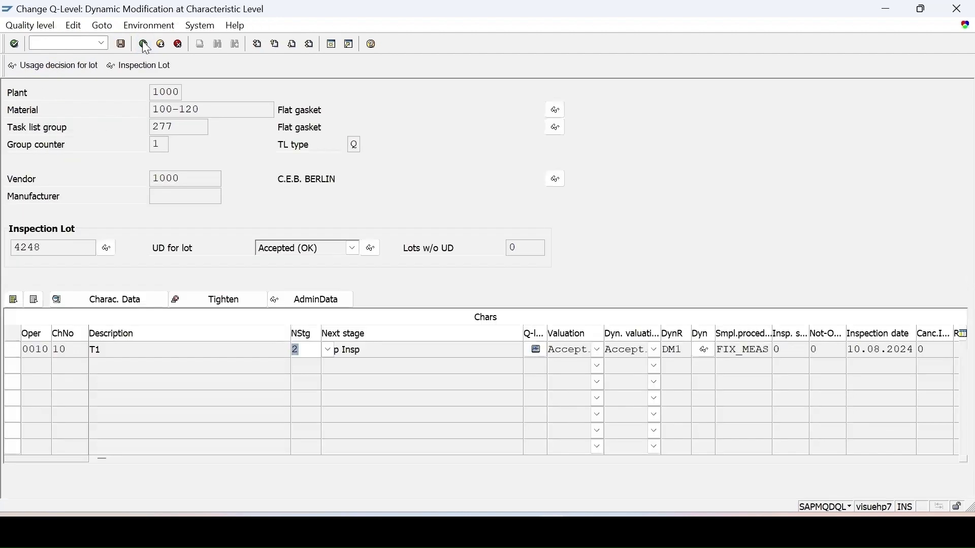
left_click(144, 44)
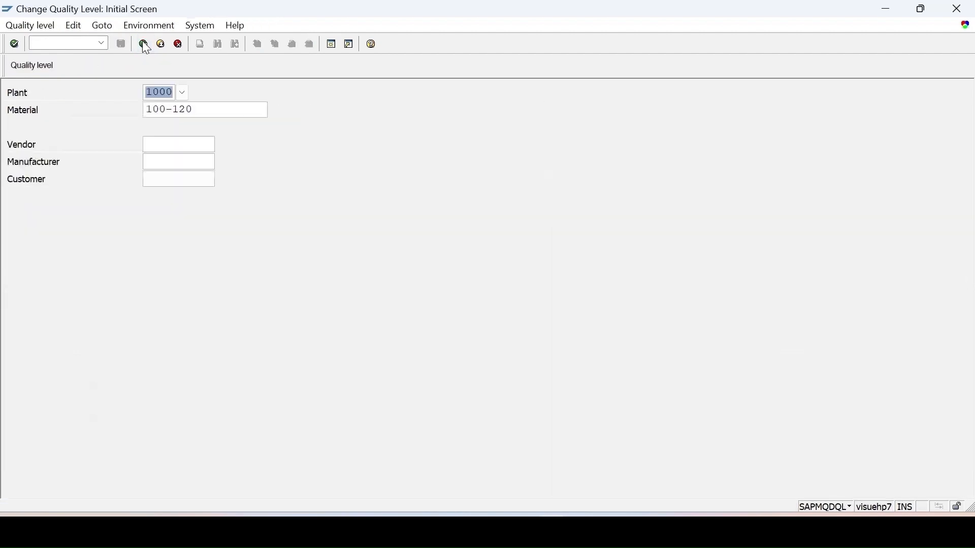
Start a standard purchase order in a new session for vendor C.E.B. BERLIN with purchasing organization 1000, group 001 and company code 1000
left_click(40, 44)
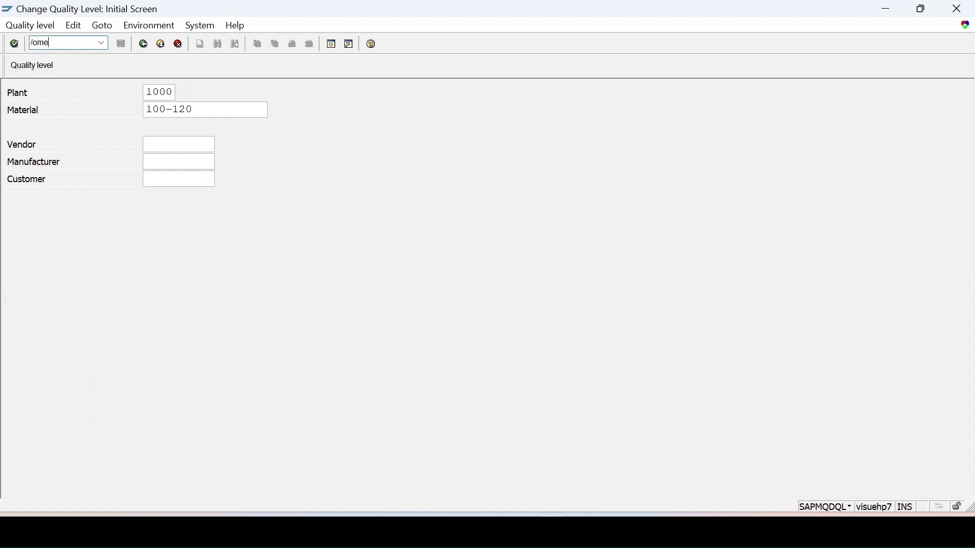
key("Return")
left_click(125, 110)
left_click(260, 142)
left_click(264, 162)
left_click(265, 163)
left_click(264, 174)
left_click(264, 179)
left_click(263, 188)
Add an item for material 100-120 with quantity 10 and plant 1000 to the purchase order, and save the order
left_click(257, 298)
type("100-120")
left_click(543, 302)
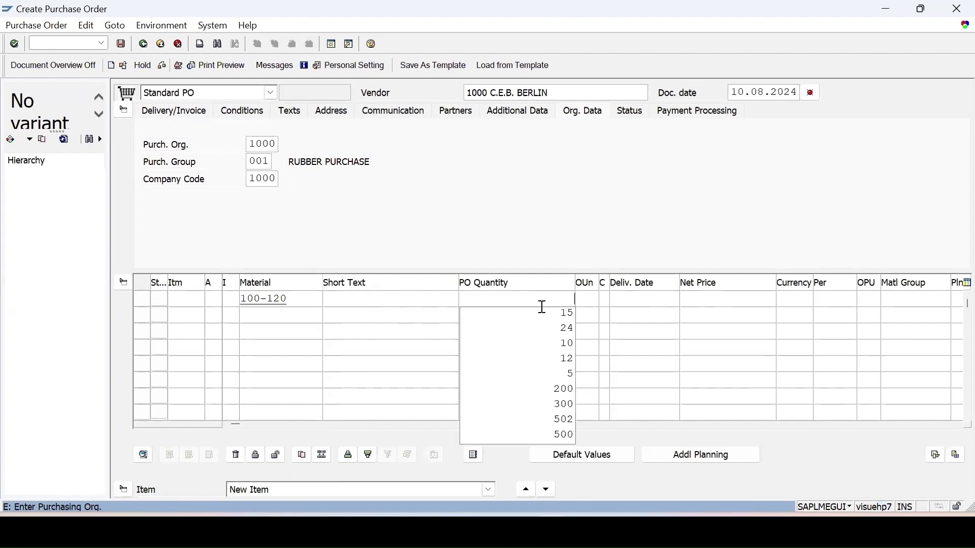
left_click(564, 344)
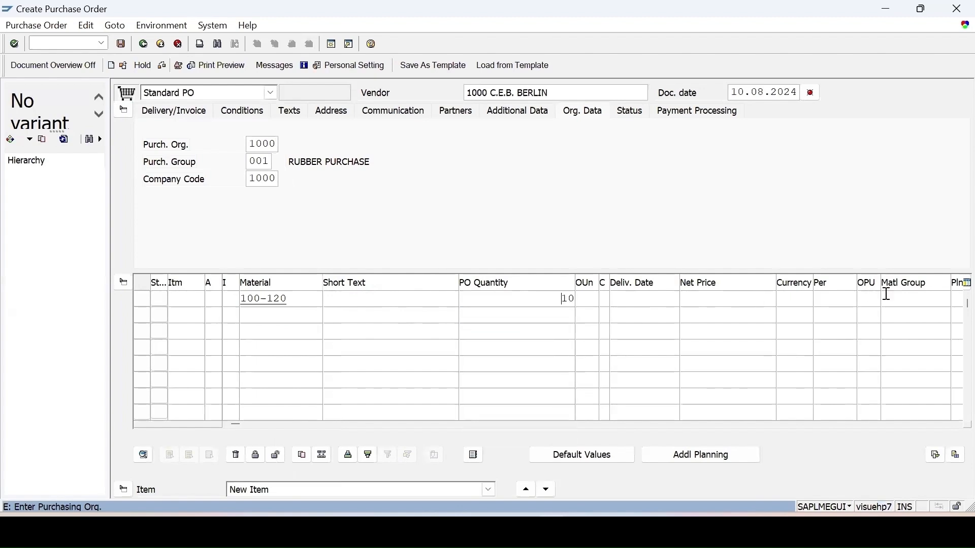
left_click(955, 299)
left_click(919, 312)
key("Return")
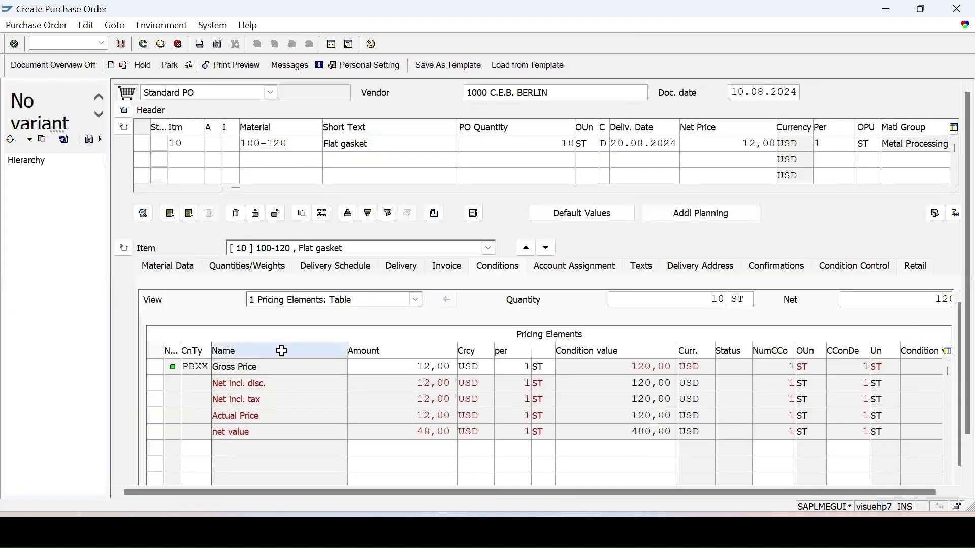
scroll(282, 351, "down", 1)
left_click(192, 67)
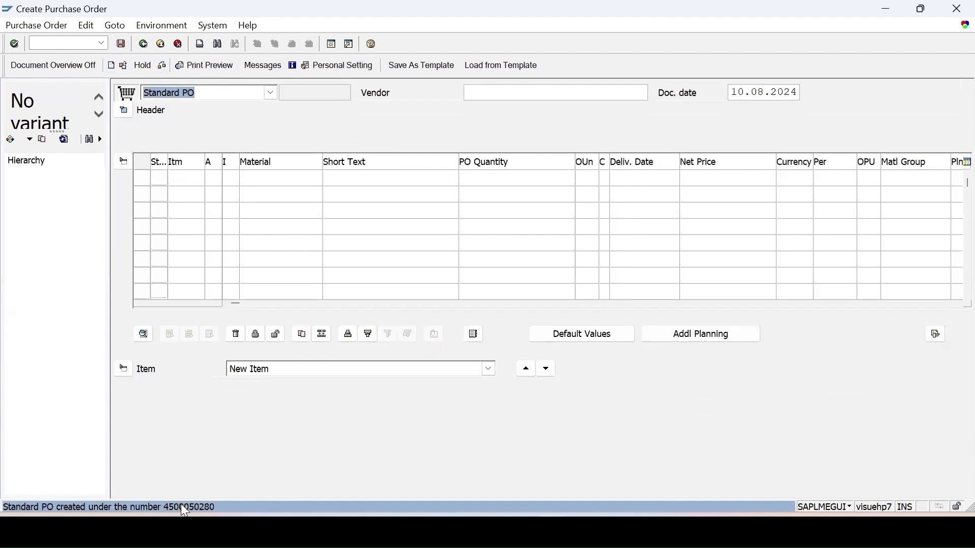
Copy the new purchase order's number and load that order into a goods receipt in transaction MIGO
double_click(183, 507)
left_click_drag(563, 169, 509, 168)
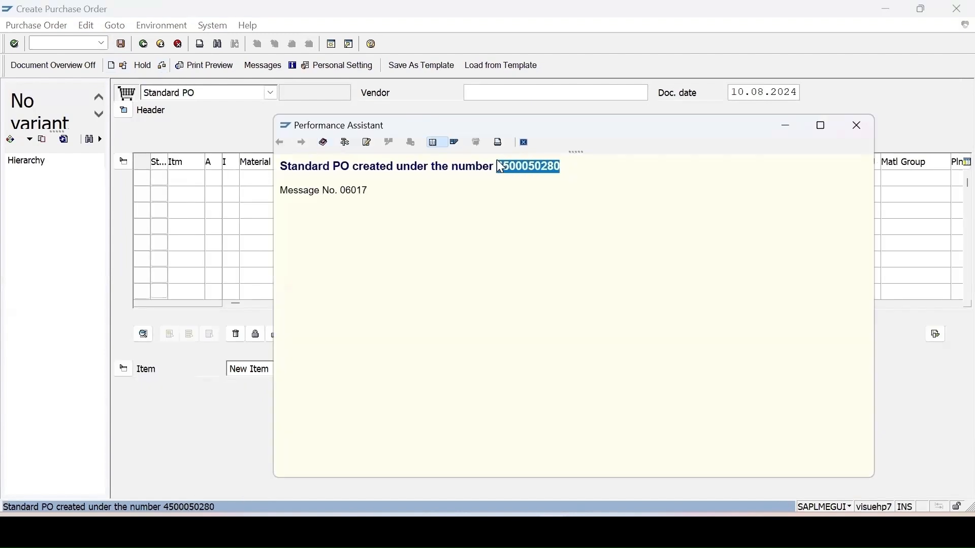
left_click(54, 44)
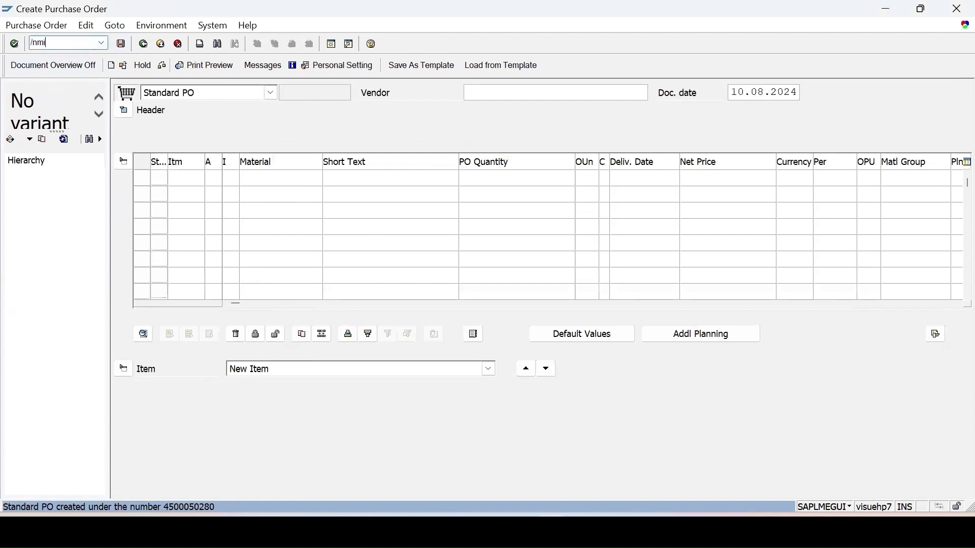
type("/nmigo")
key("Return")
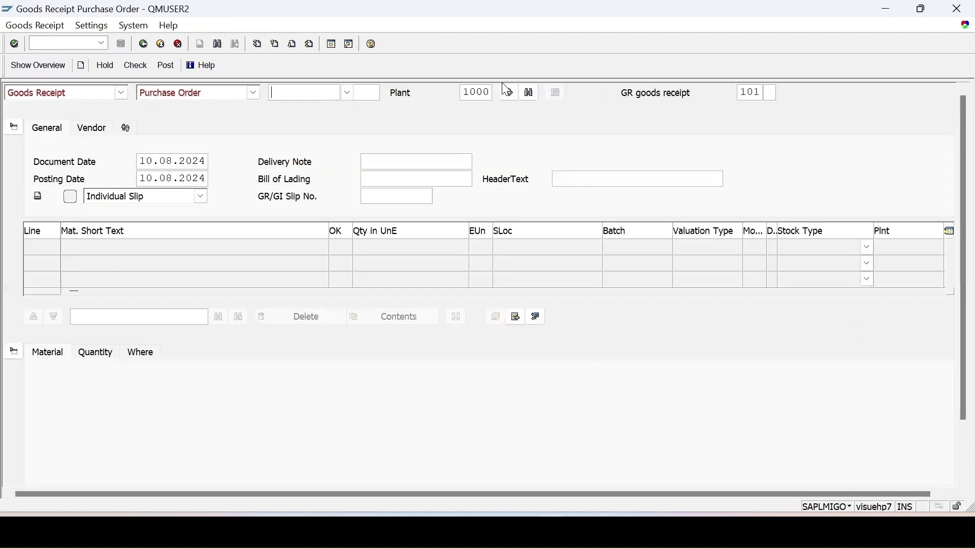
key("ctrl+v")
left_click(508, 92)
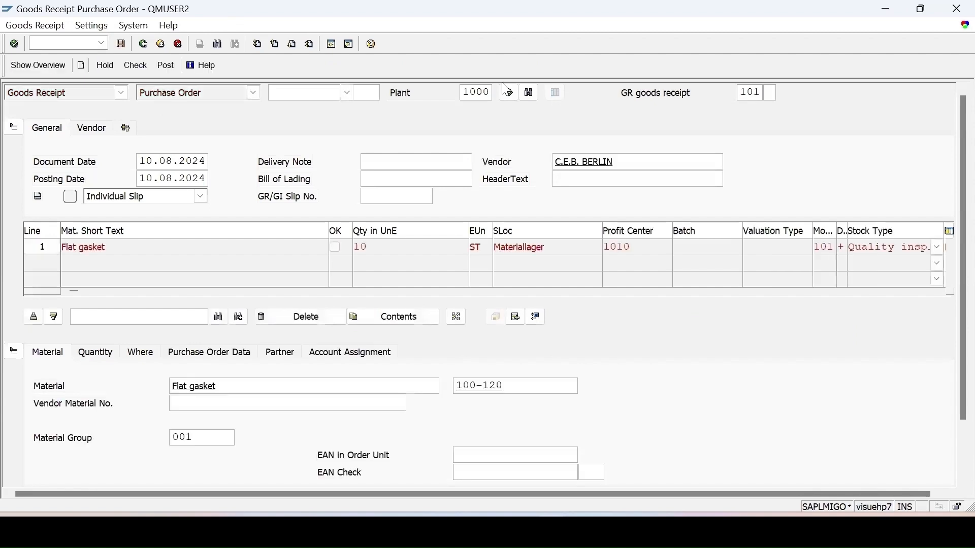
Mark the Flat gasket item as OK, check the goods receipt and post it
scroll(94, 404, "down", 3)
left_click(79, 469)
left_click(138, 66)
left_click(166, 65)
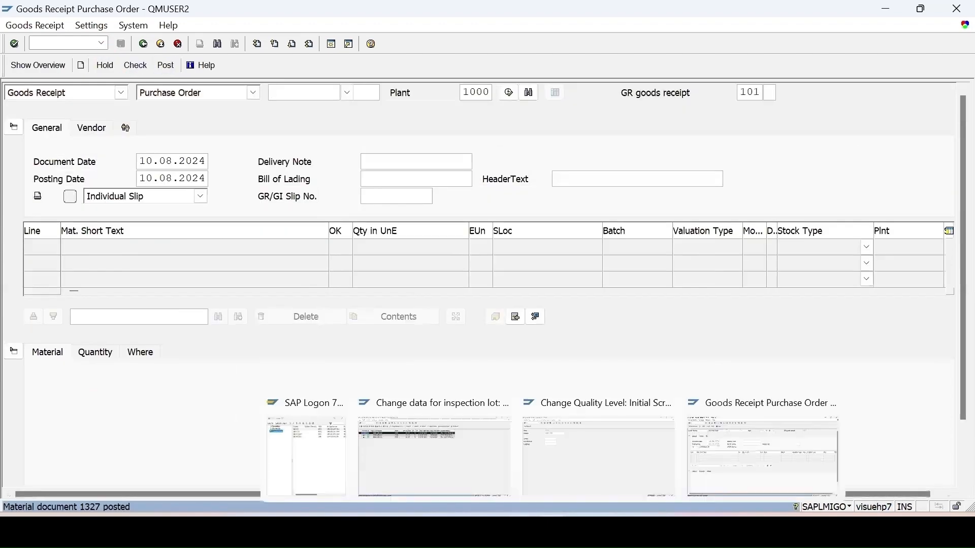
Switch to the inspection lot worklist session, refresh it and open the inspection lot data of the new 100-120 lot
left_click(451, 476)
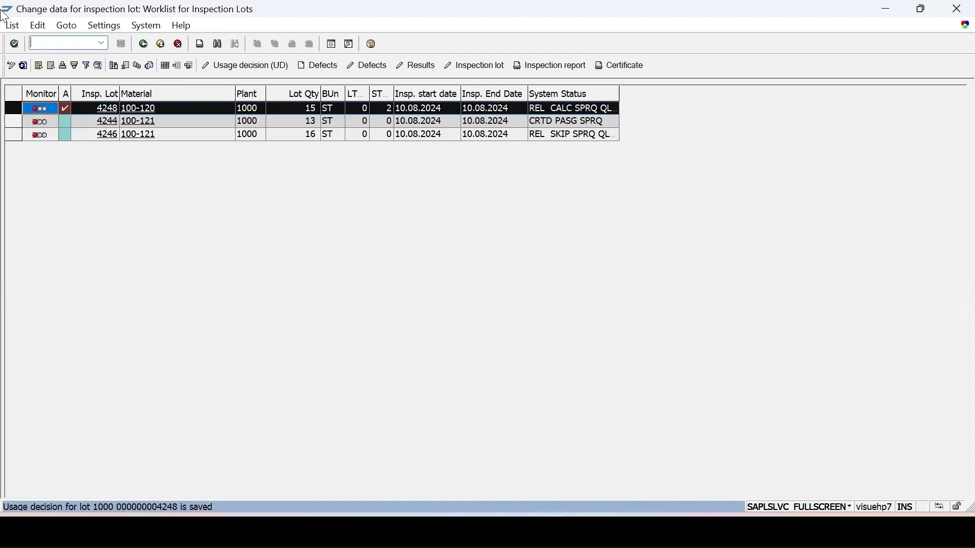
left_click(23, 66)
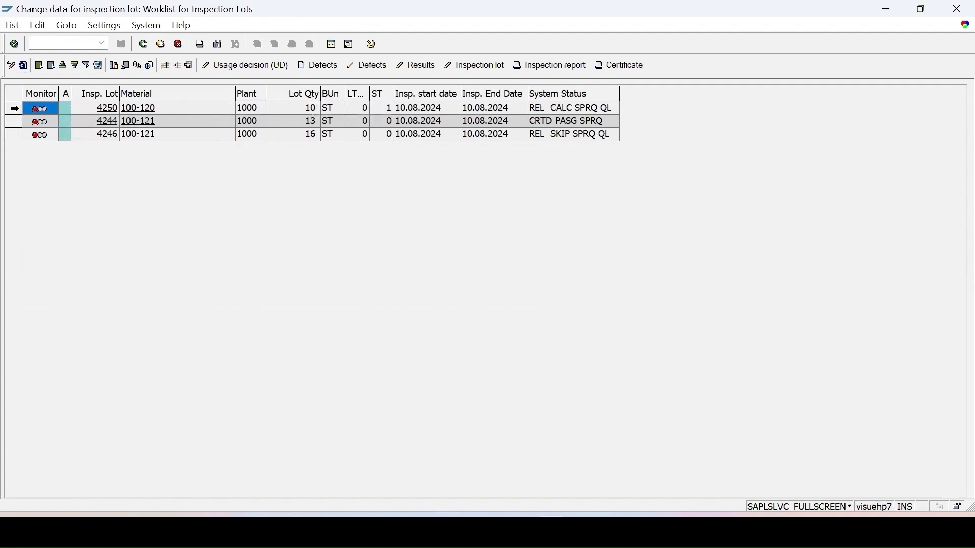
left_click(11, 108)
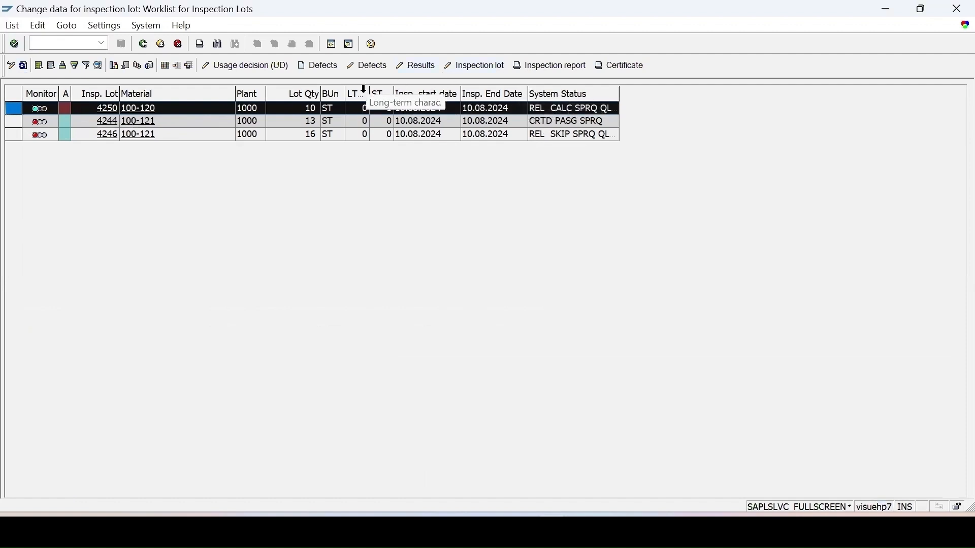
left_click(480, 70)
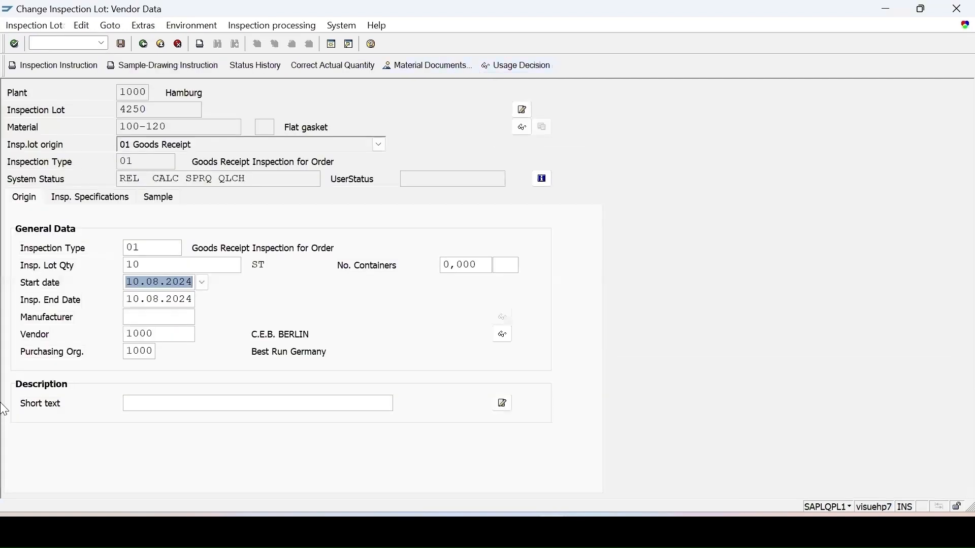
Review the lot's sample data and characteristic-level quality level, then return to the worklist
left_click(166, 203)
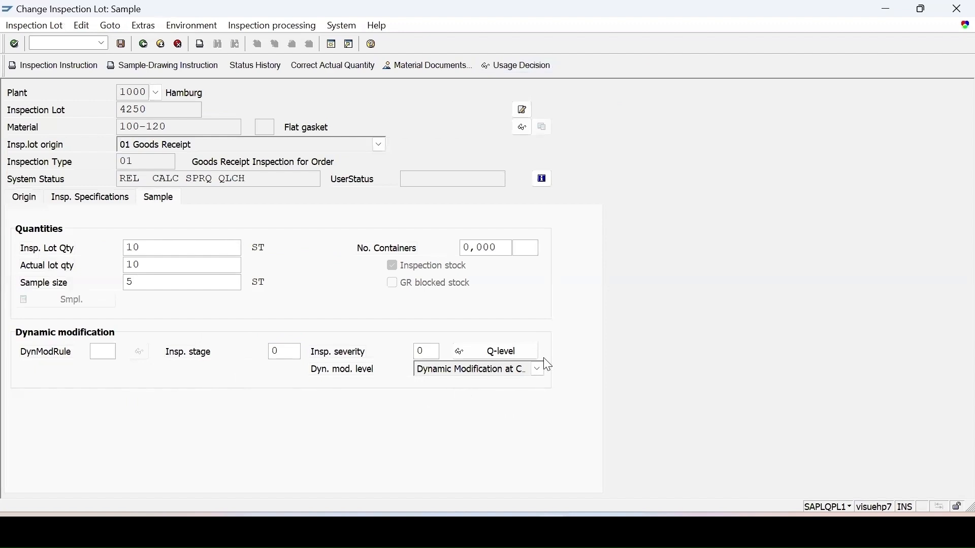
left_click(513, 352)
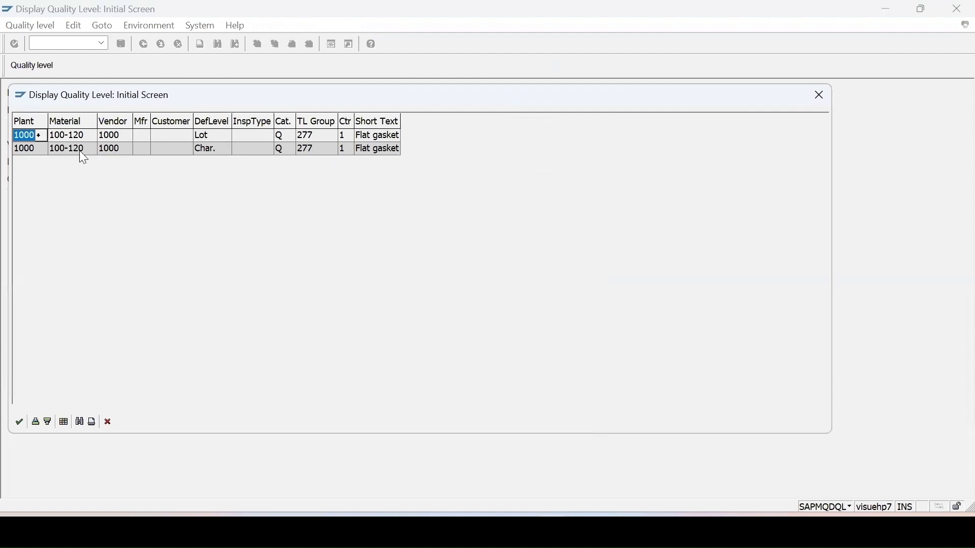
double_click(207, 150)
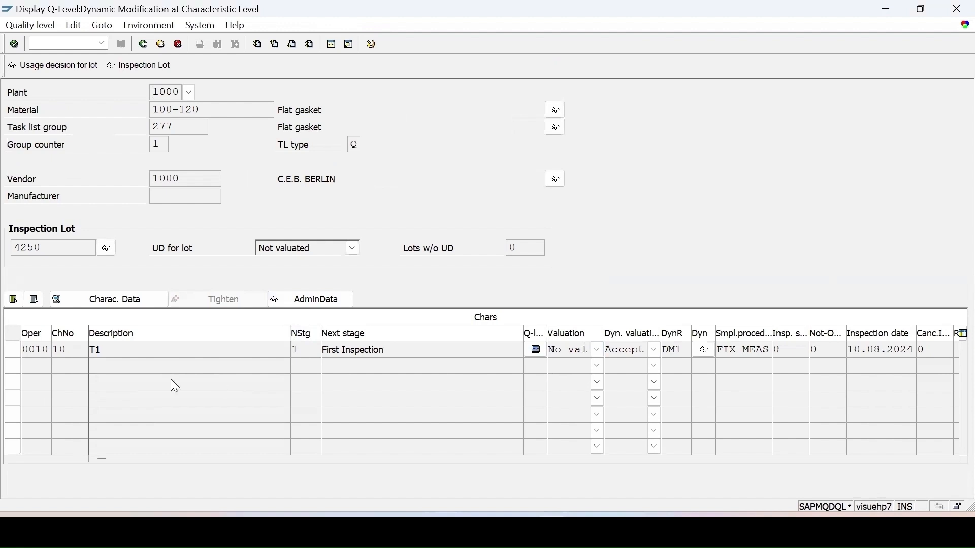
left_click(144, 44)
left_click(144, 44)
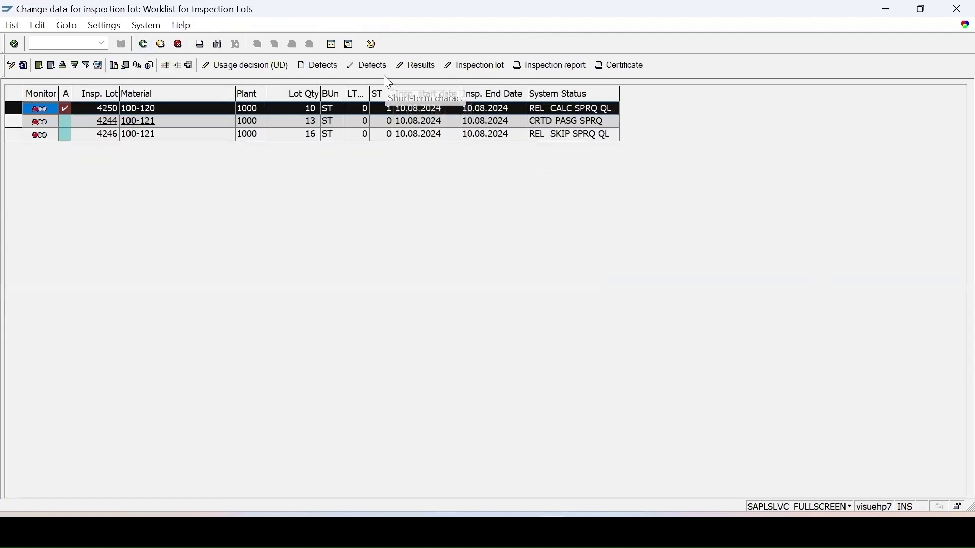
Open results recording for the 100-120 lot and look up the meaning of T1's status in the results record status list
left_click(404, 71)
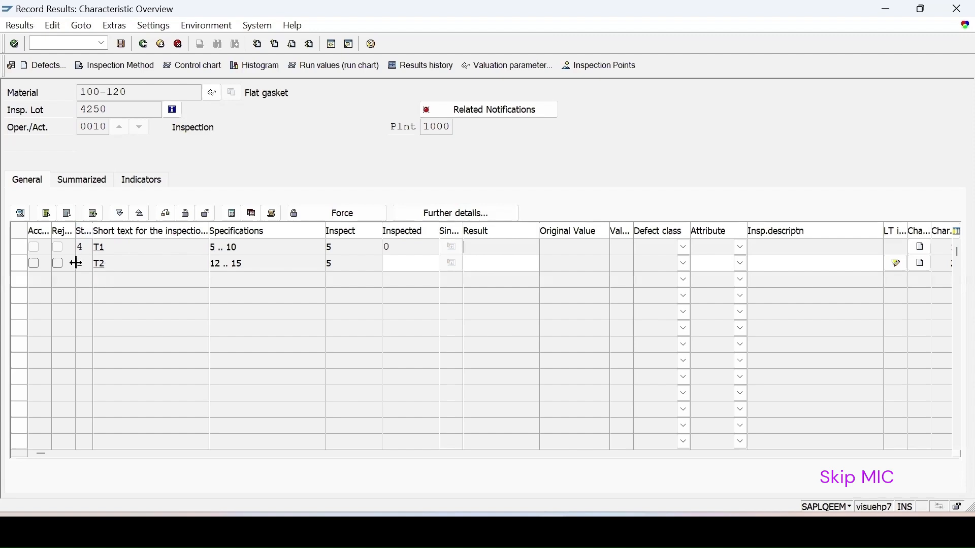
left_click(84, 247)
left_click(96, 248)
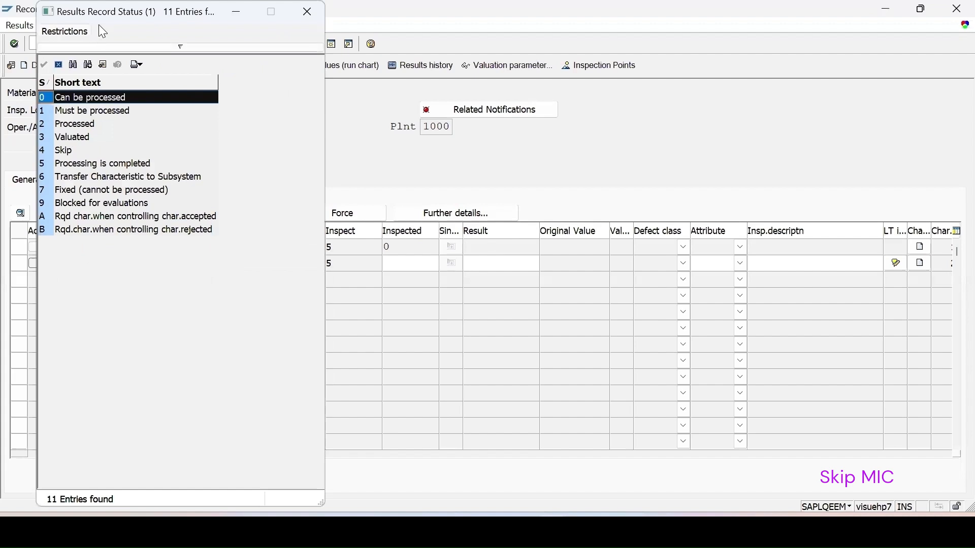
left_click_drag(104, 19, 456, 95)
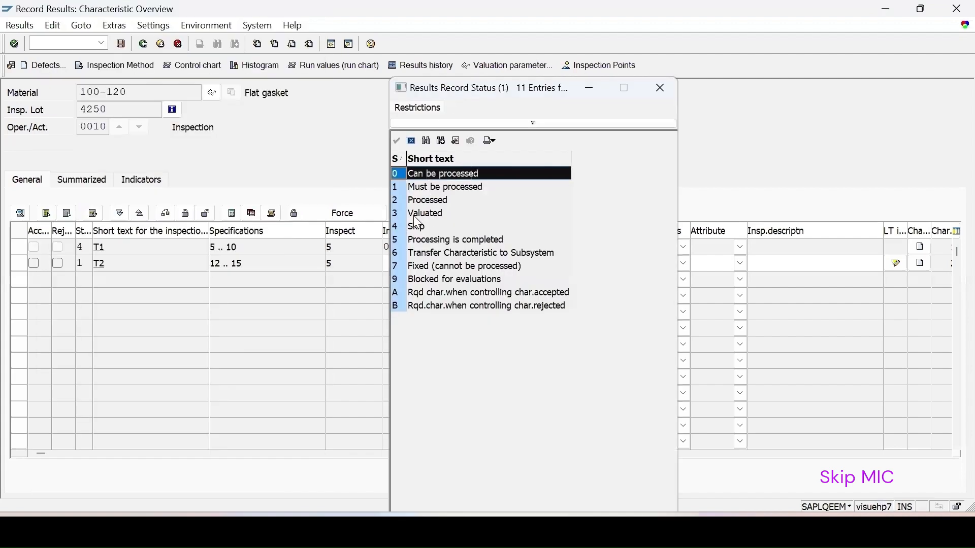
left_click(420, 227)
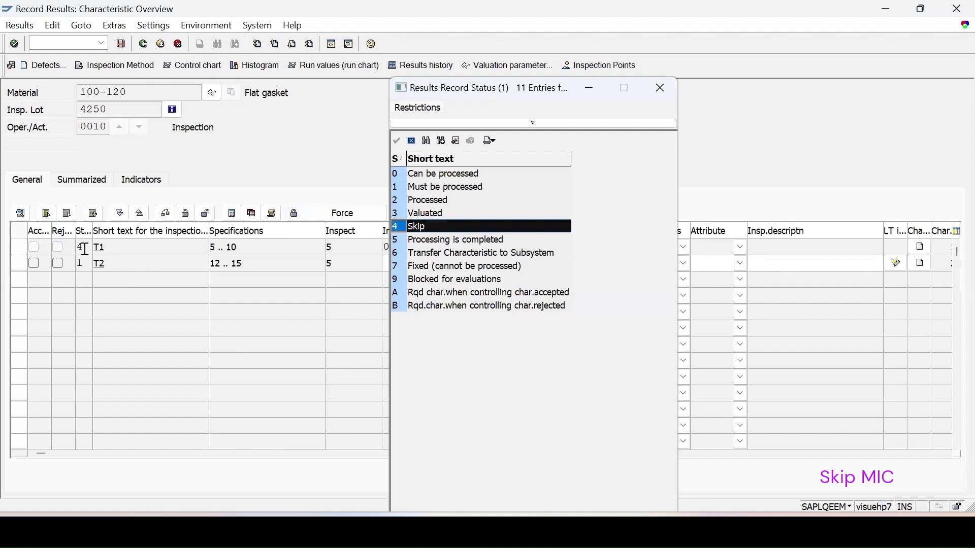
key("Escape")
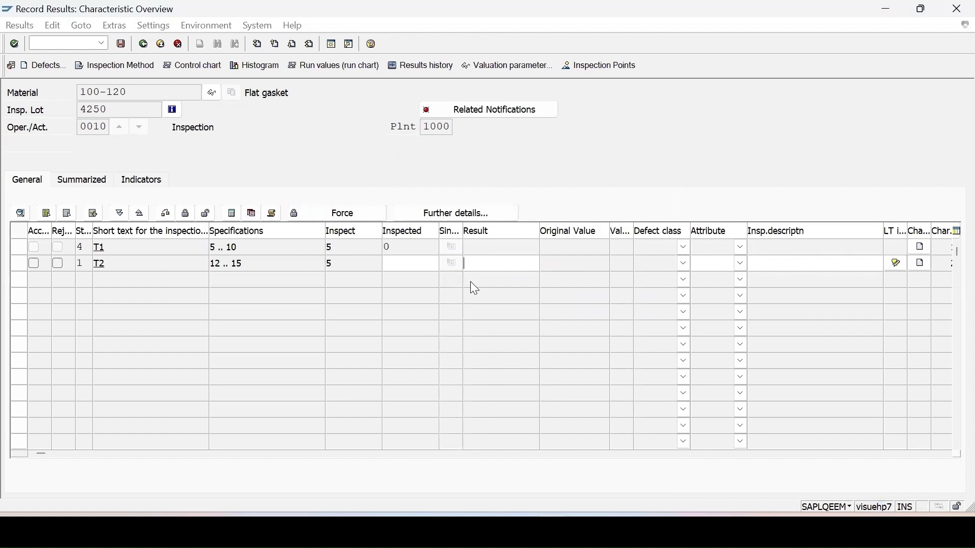
Record result 12 for characteristic T2, valuate it as Accept, and save the results
type("12")
key("Return")
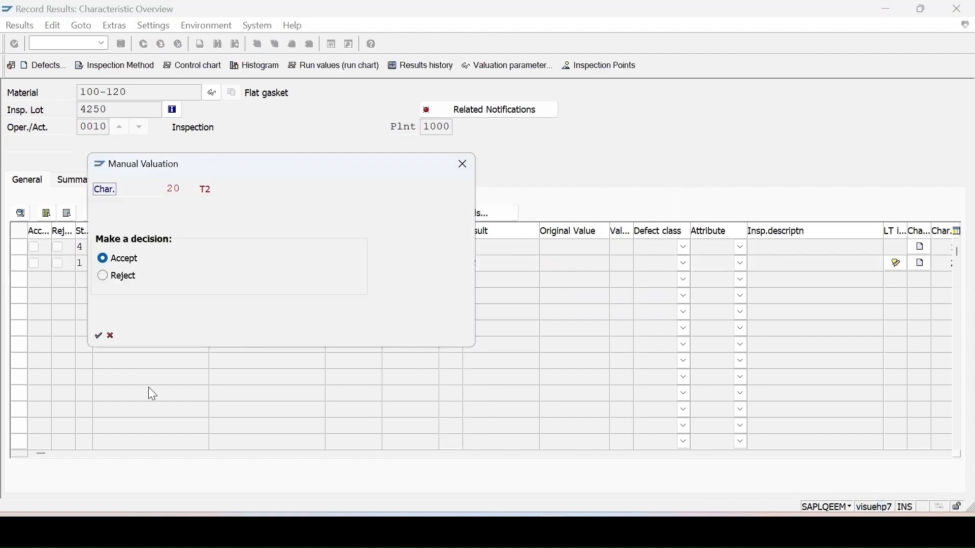
key("Return")
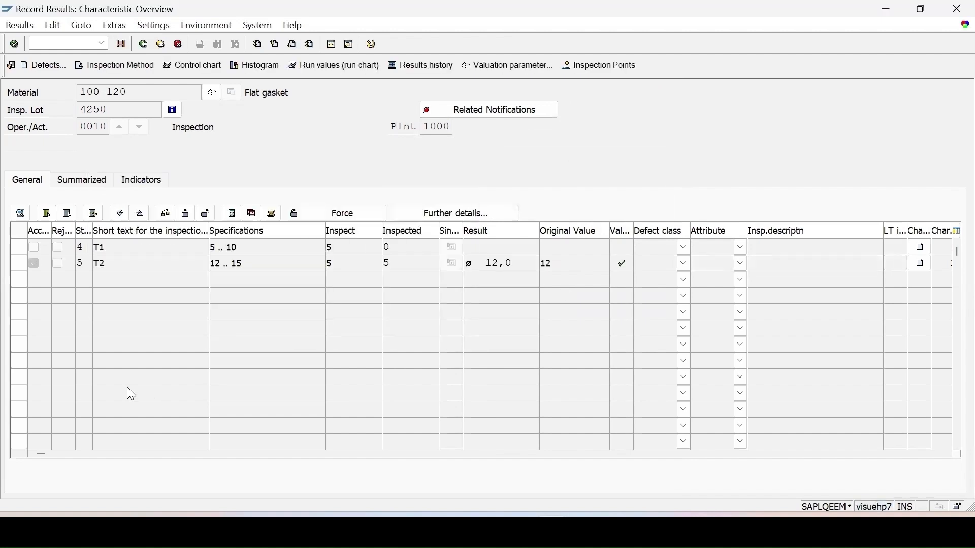
left_click(122, 44)
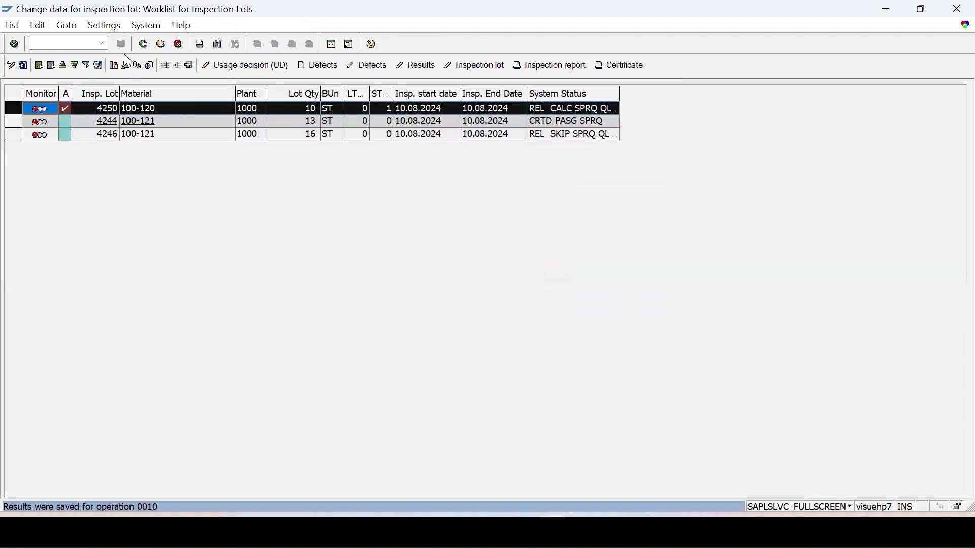
Refresh the worklist, record usage decision A (Accept) for the 100-120 lot, enter 10 ST for stock posting, and save
left_click(23, 70)
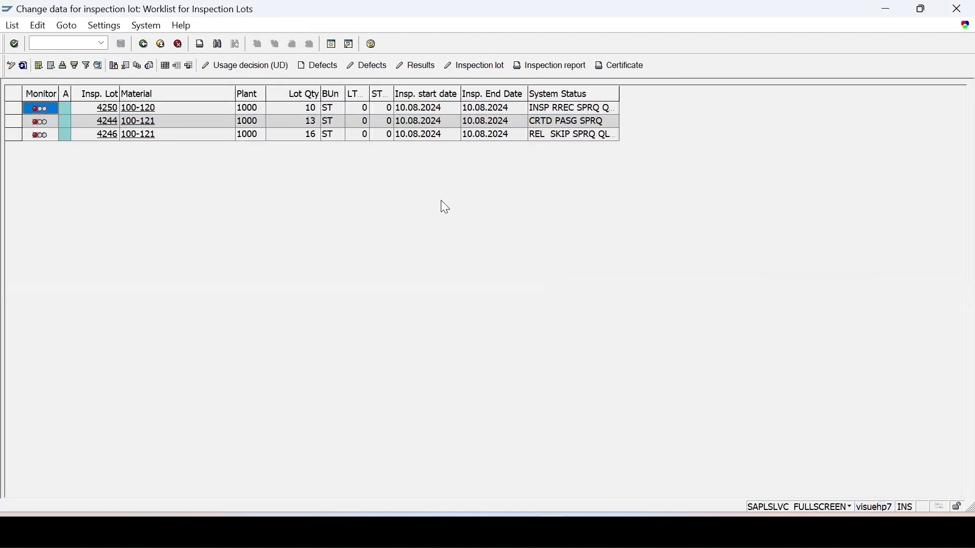
left_click(257, 67)
left_click(161, 405)
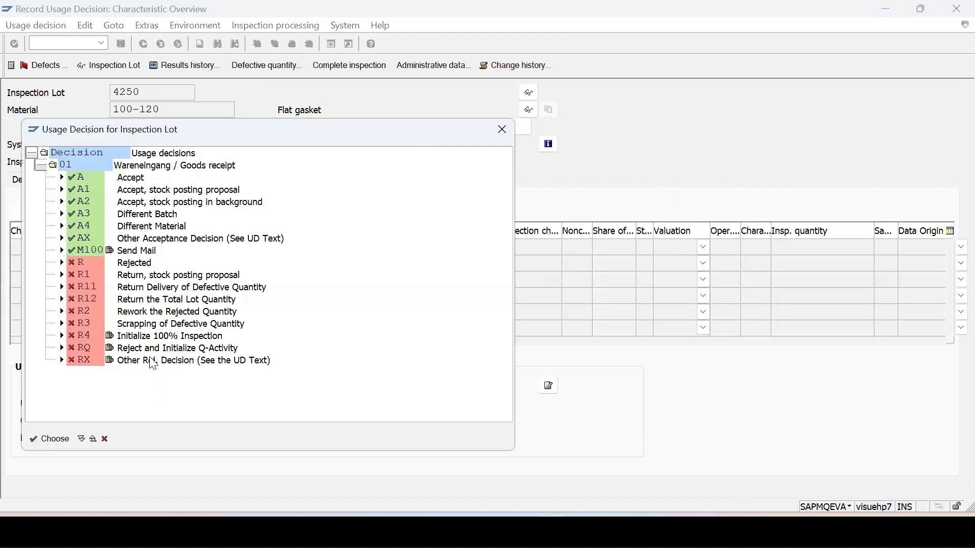
double_click(77, 179)
left_click(121, 44)
type("1000")
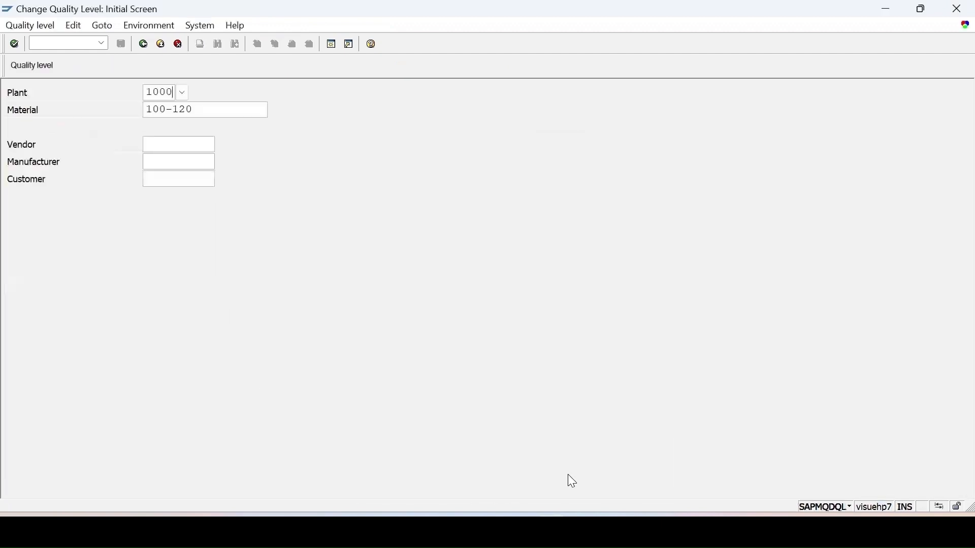
Return to the quality level session and display the characteristic-level quality level for material 100-120 and vendor 1000
key("Return")
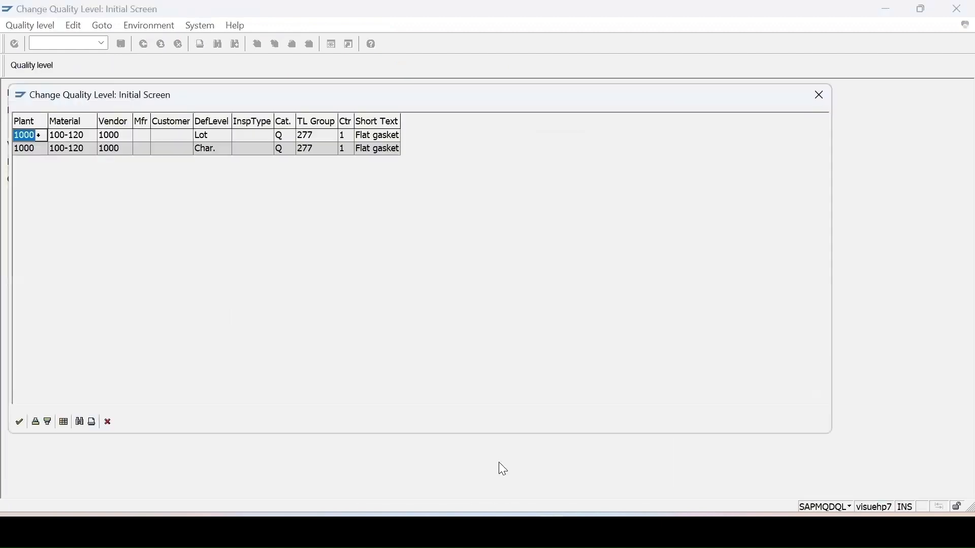
double_click(191, 152)
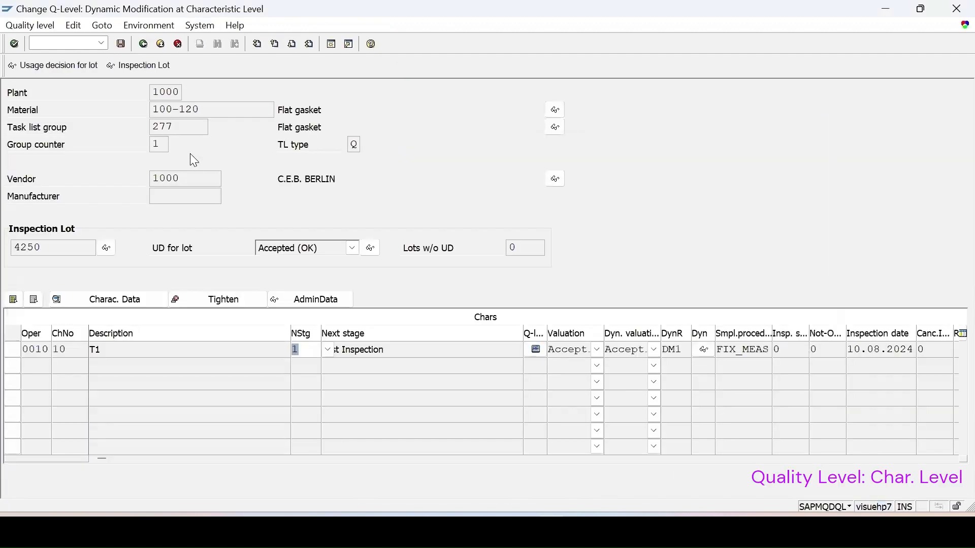